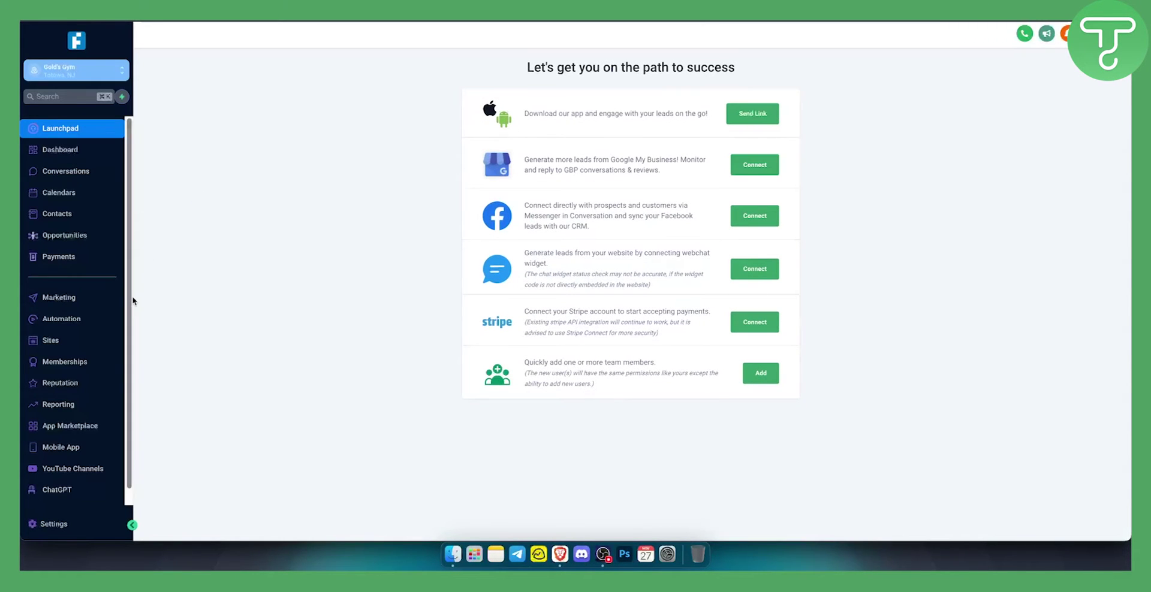
- From Sites, start a new funnel from templates and open the Template Library
left_click(79, 342)
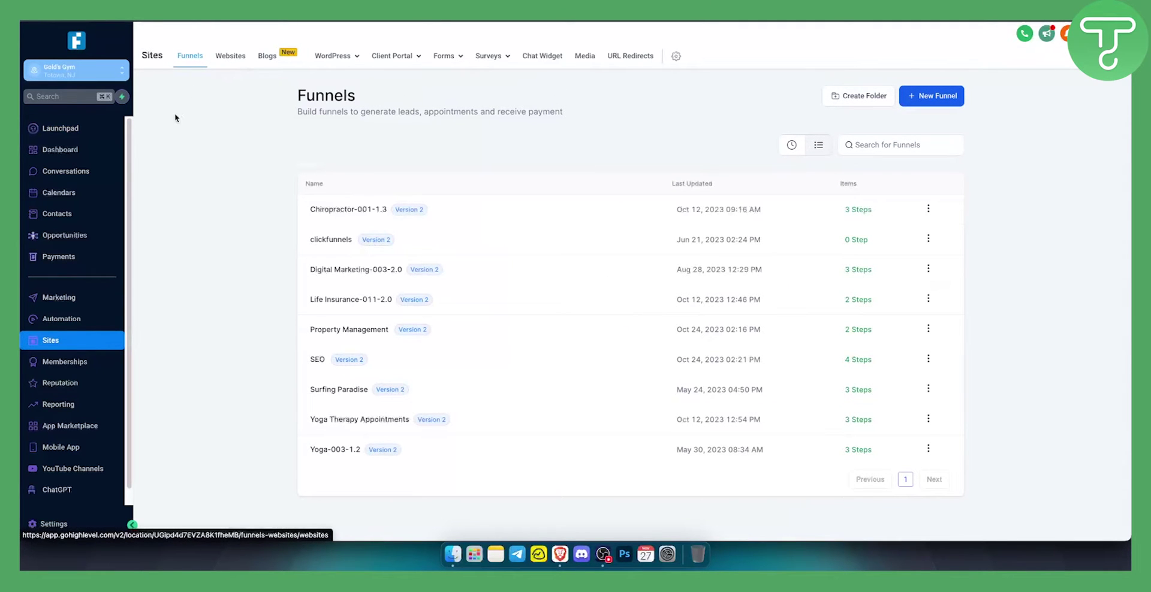
left_click(938, 96)
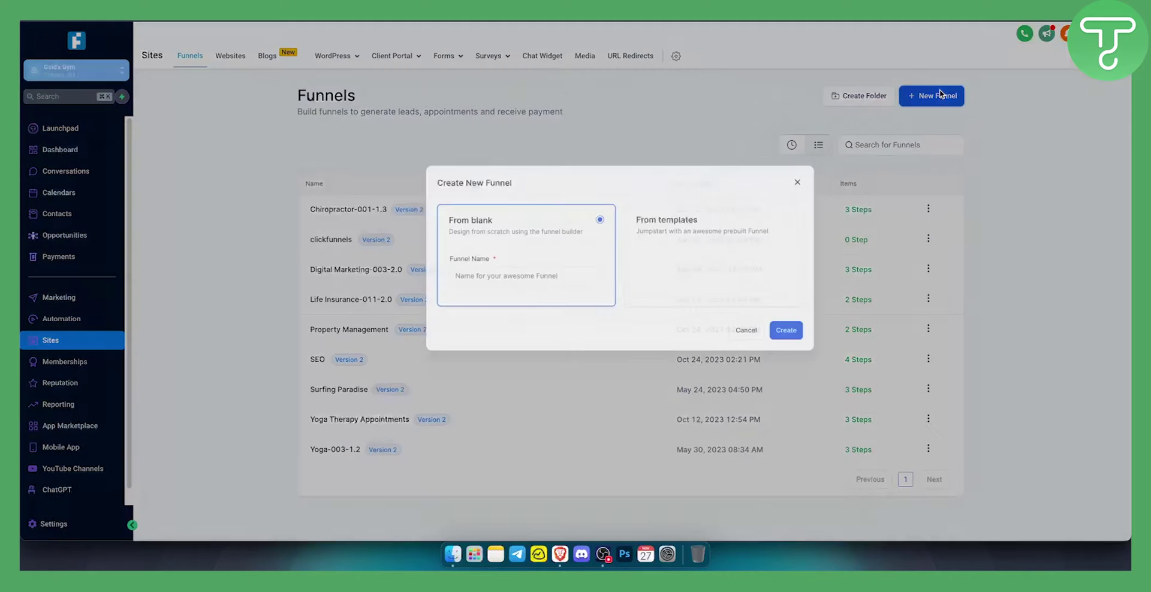
left_click(648, 226)
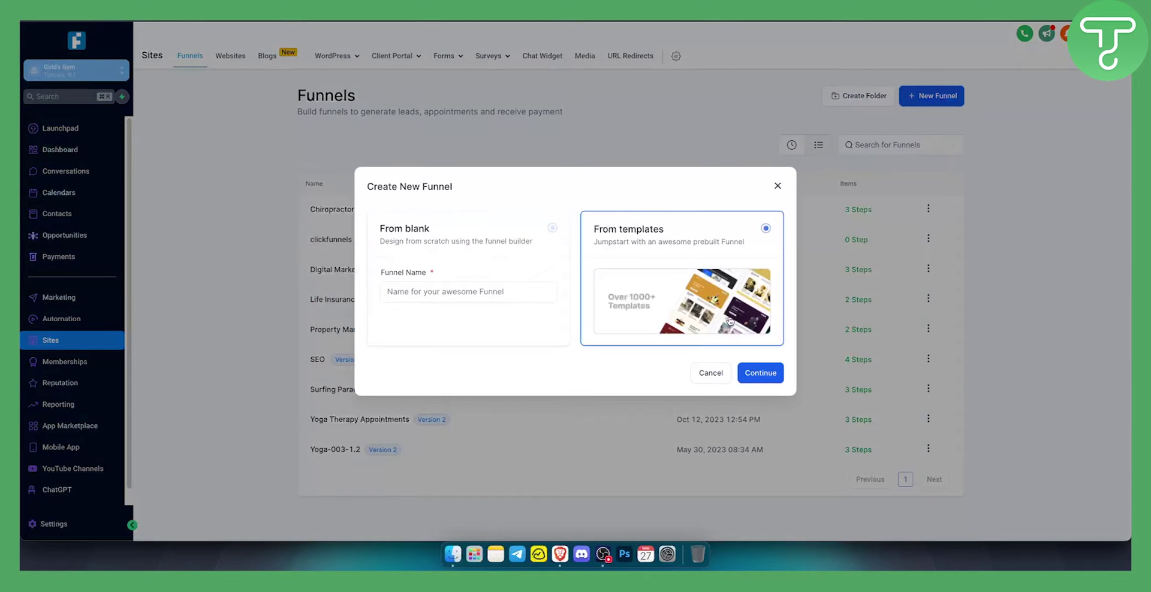
left_click(761, 375)
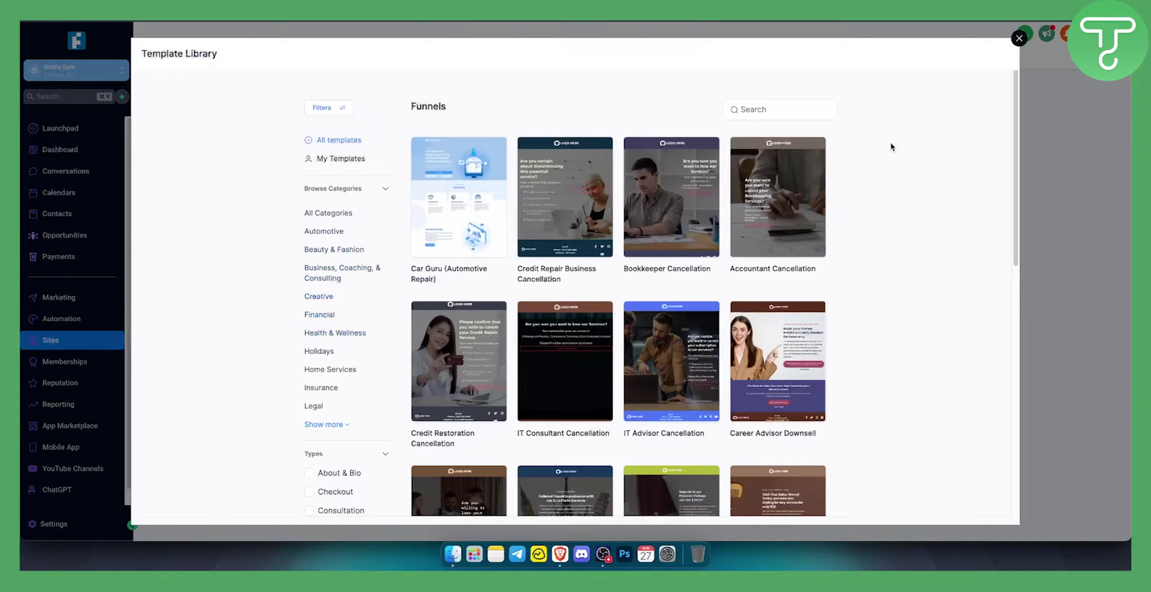
- Browse the Template Library and load more templates
scroll(836, 192, "down", 4)
scroll(870, 173, "down", 2)
scroll(871, 175, "down", 3)
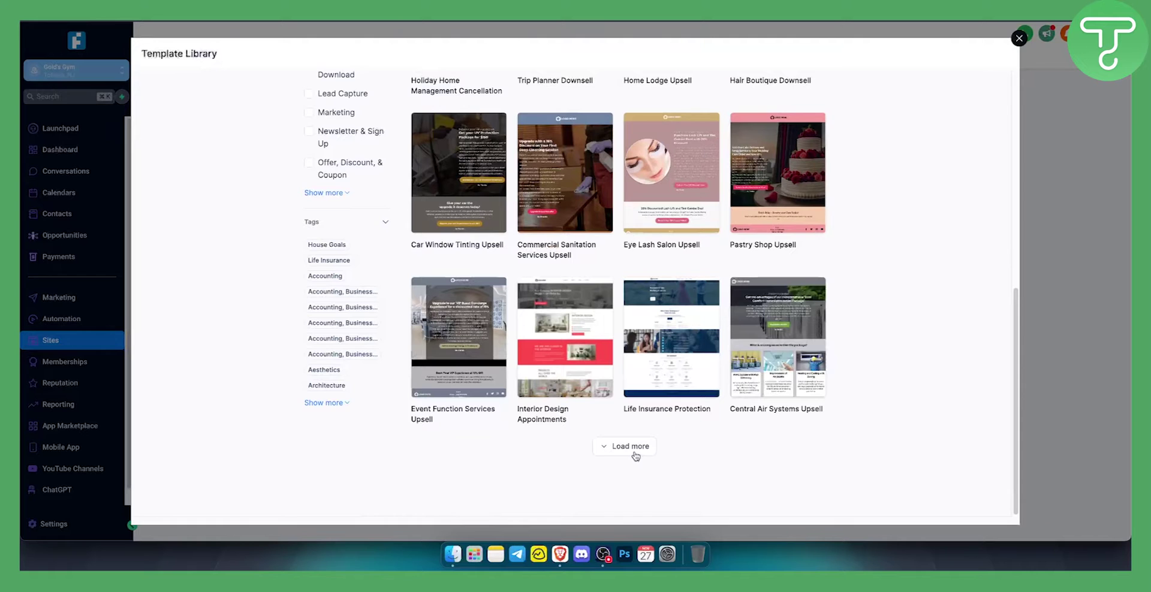
left_click(632, 451)
scroll(840, 345, "down", 1)
scroll(848, 344, "down", 1)
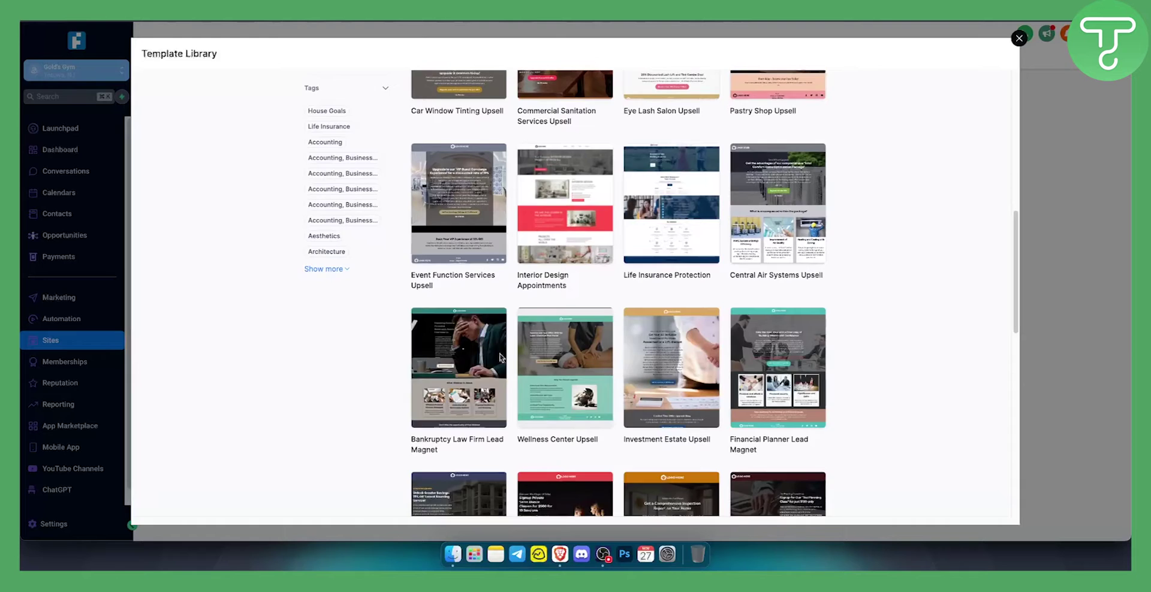
- Open the Bankruptcy Law Firm Lead Magnet template and review its preview
left_click(479, 354)
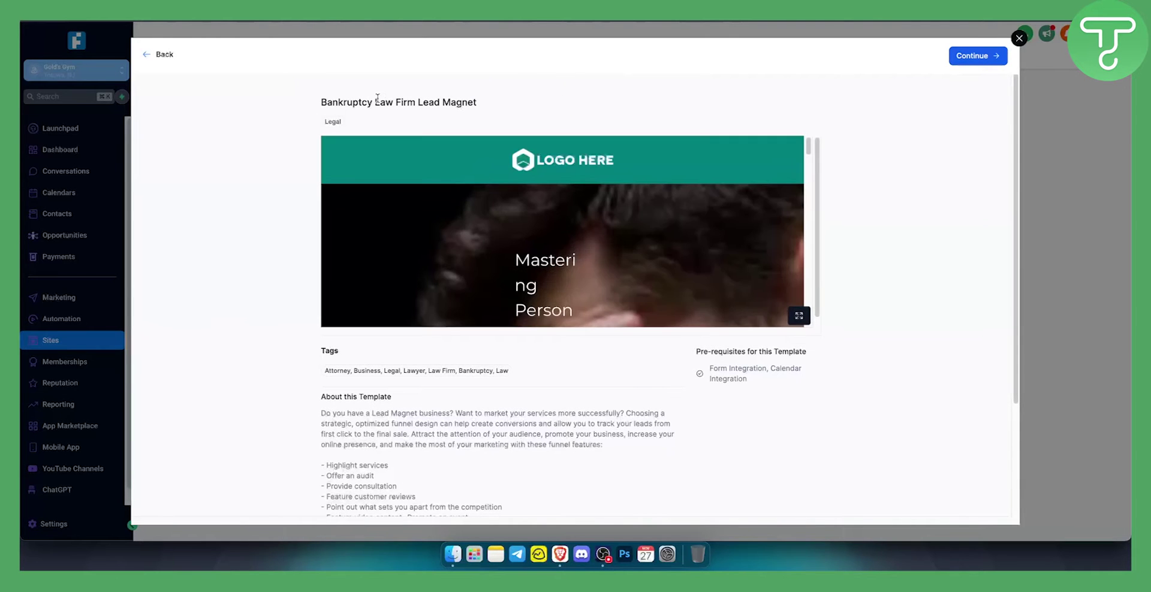
scroll(580, 207, "down", 5)
scroll(580, 207, "down", 5)
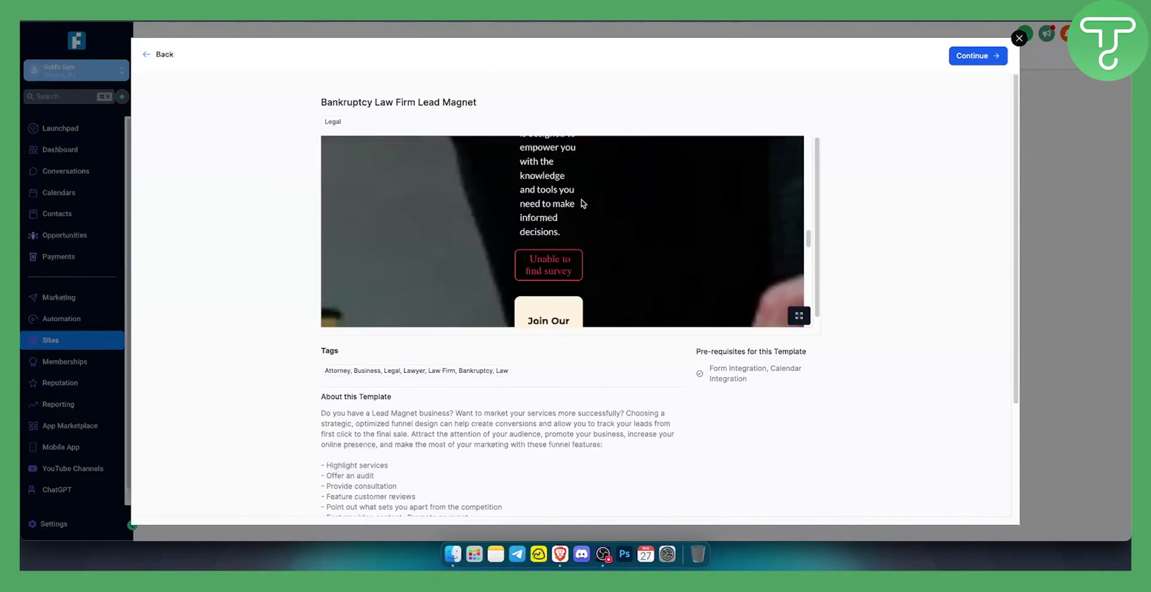
scroll(580, 207, "down", 5)
scroll(659, 207, "down", 1)
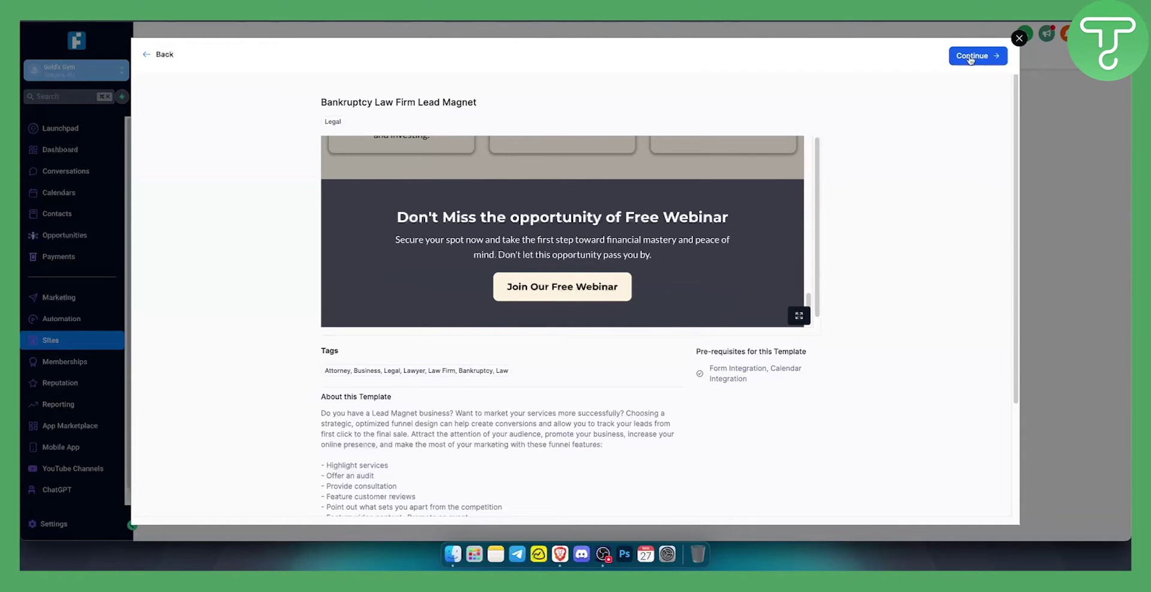
- Import the Bankruptcy Law Firm Lead Magnet template and review its webinar page from hero to footer
left_click(970, 58)
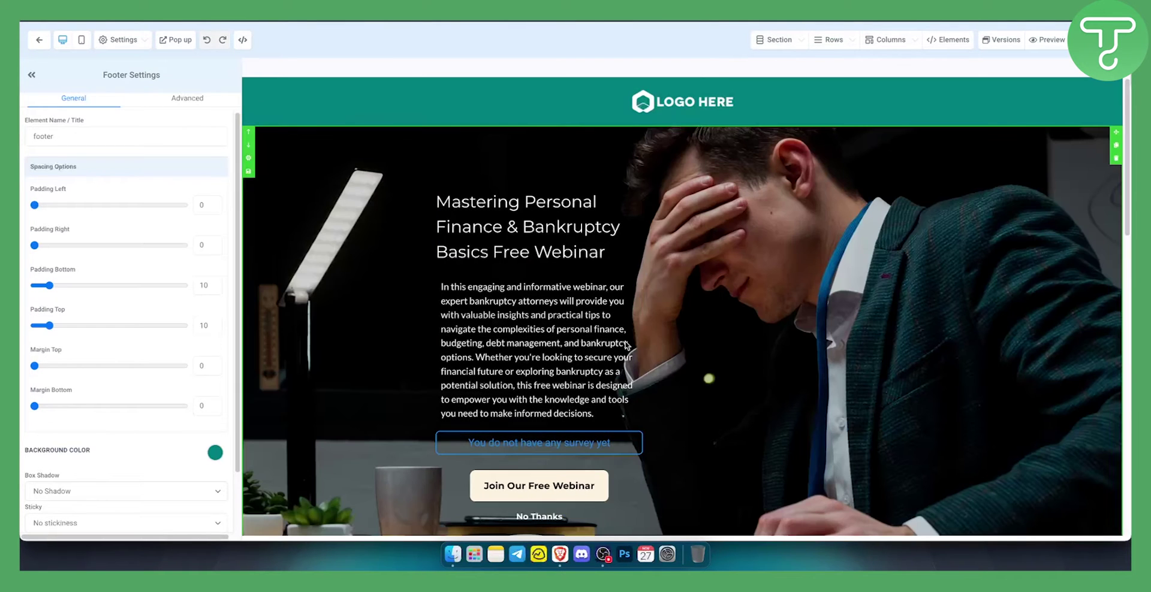
scroll(607, 396, "down", 1)
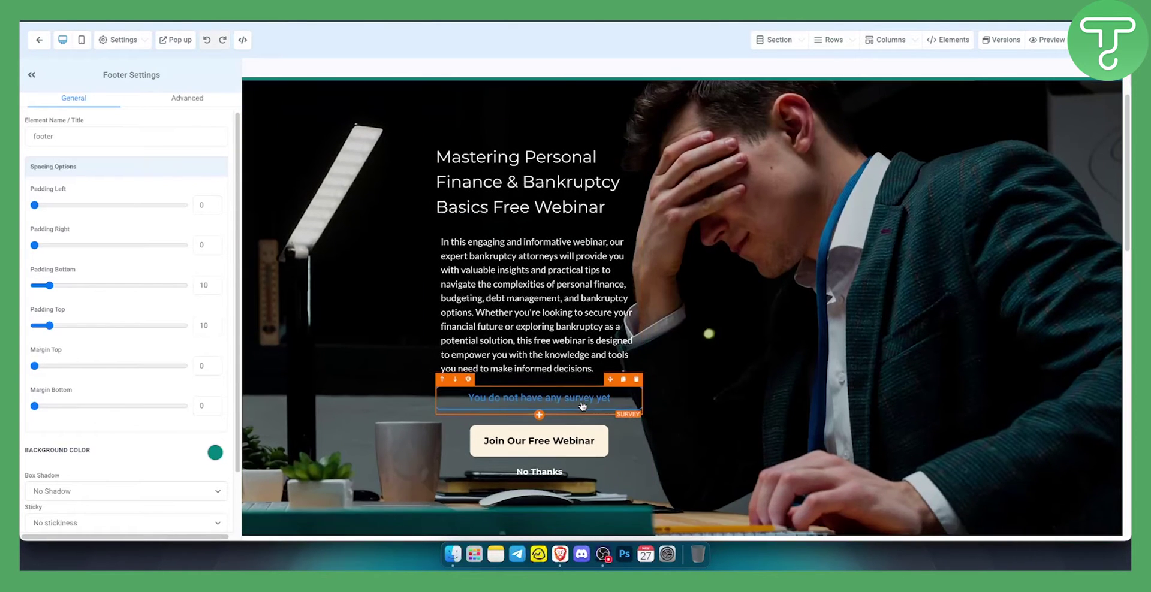
scroll(875, 278, "down", 7)
scroll(875, 278, "down", 2)
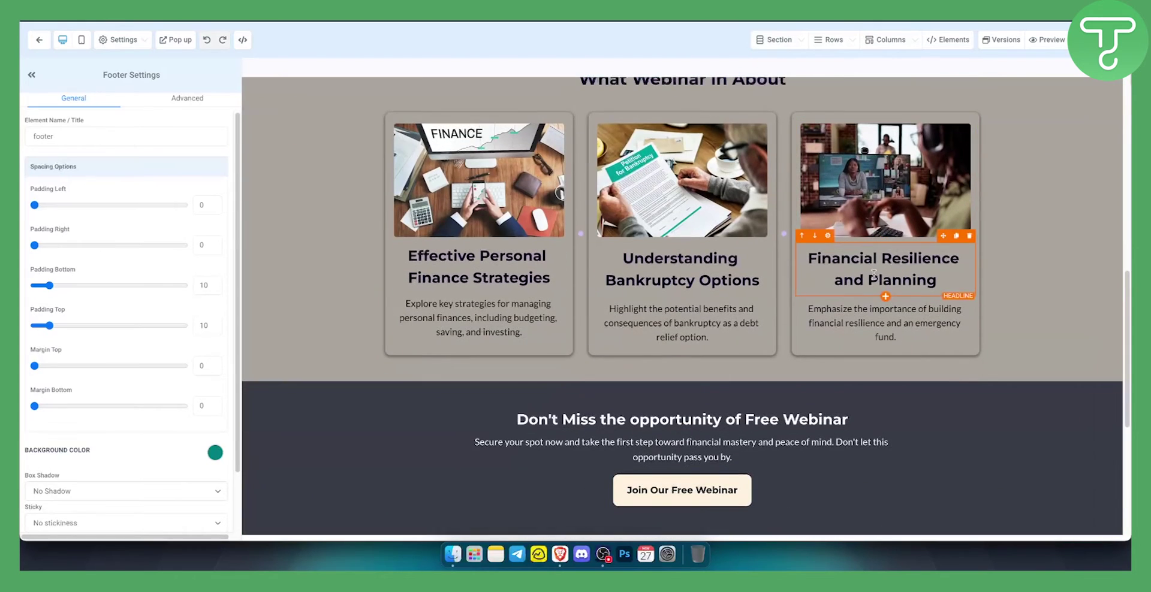
scroll(875, 278, "down", 2)
scroll(875, 279, "down", 3)
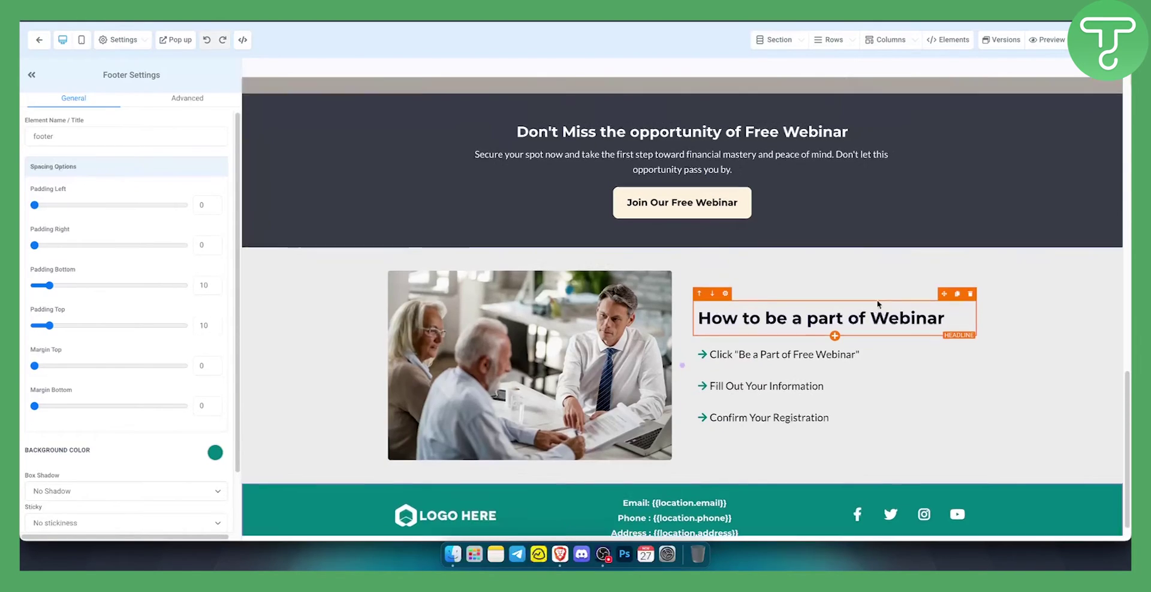
scroll(875, 299, "up", 13)
scroll(875, 299, "up", 2)
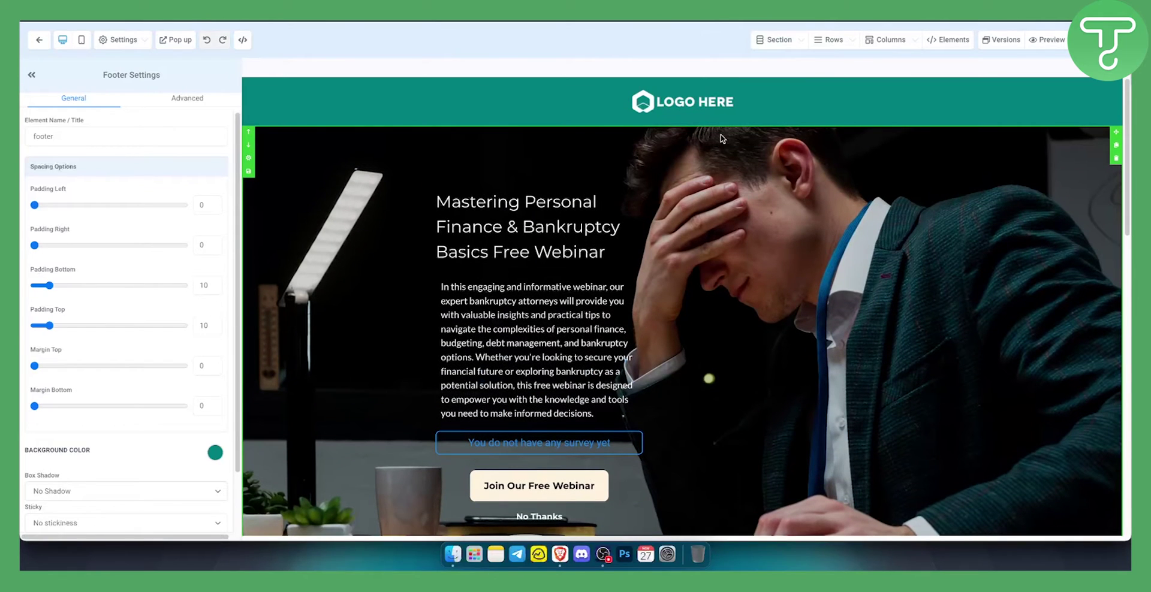
scroll(550, 230, "down", 1)
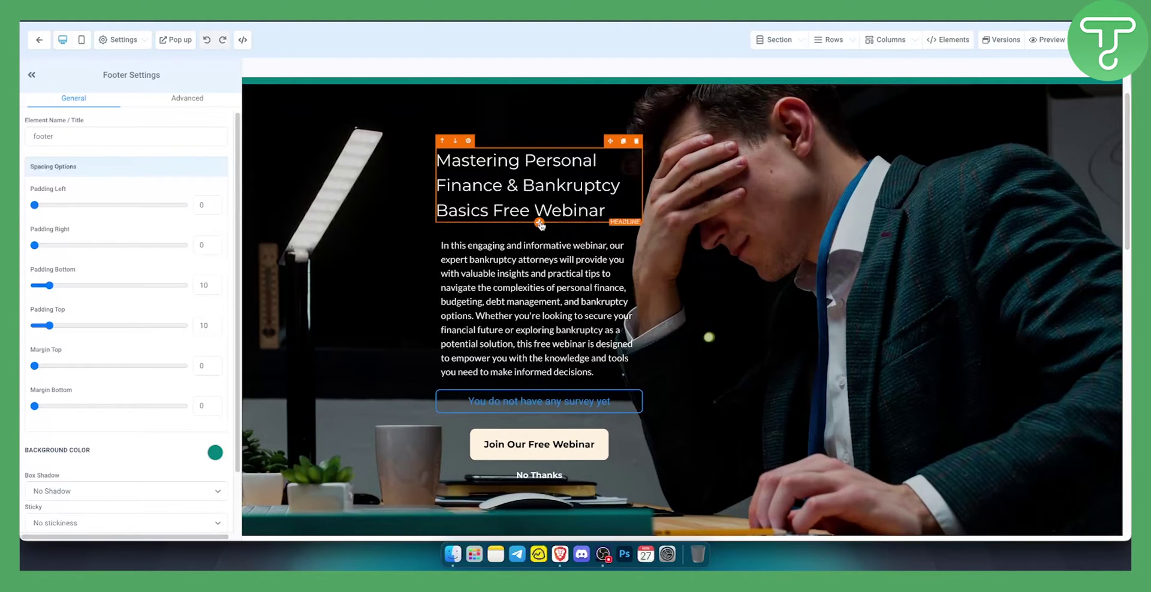
- Show the Elements panel from the headline's + and scroll to the Countdown timers
left_click(540, 223)
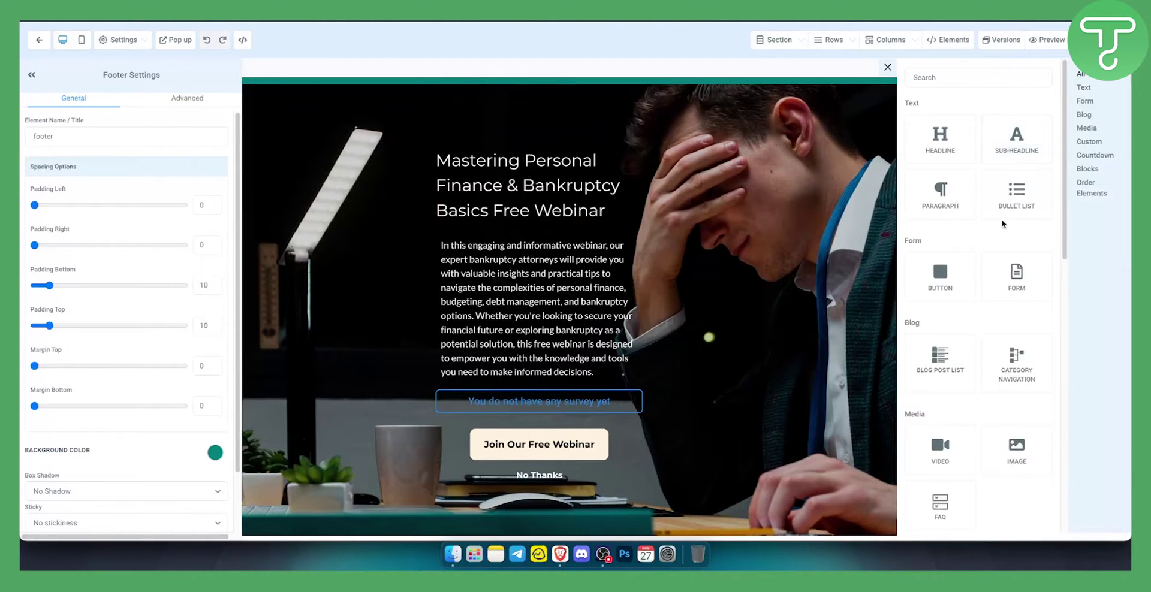
scroll(993, 136, "down", 1)
scroll(993, 136, "down", 2)
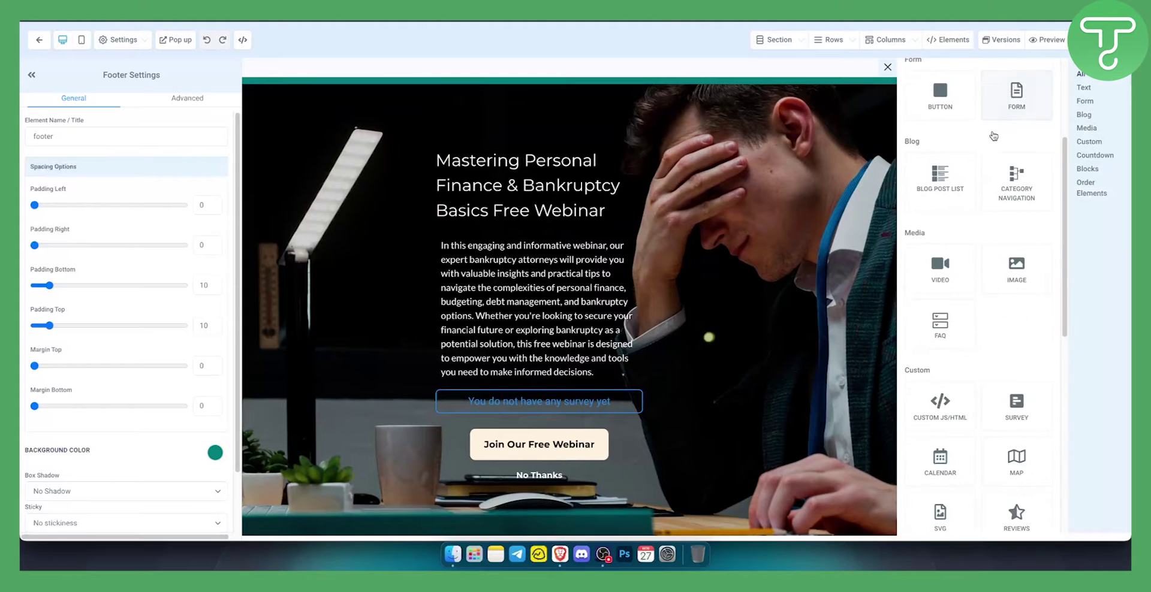
scroll(993, 136, "down", 1)
scroll(993, 136, "down", 5)
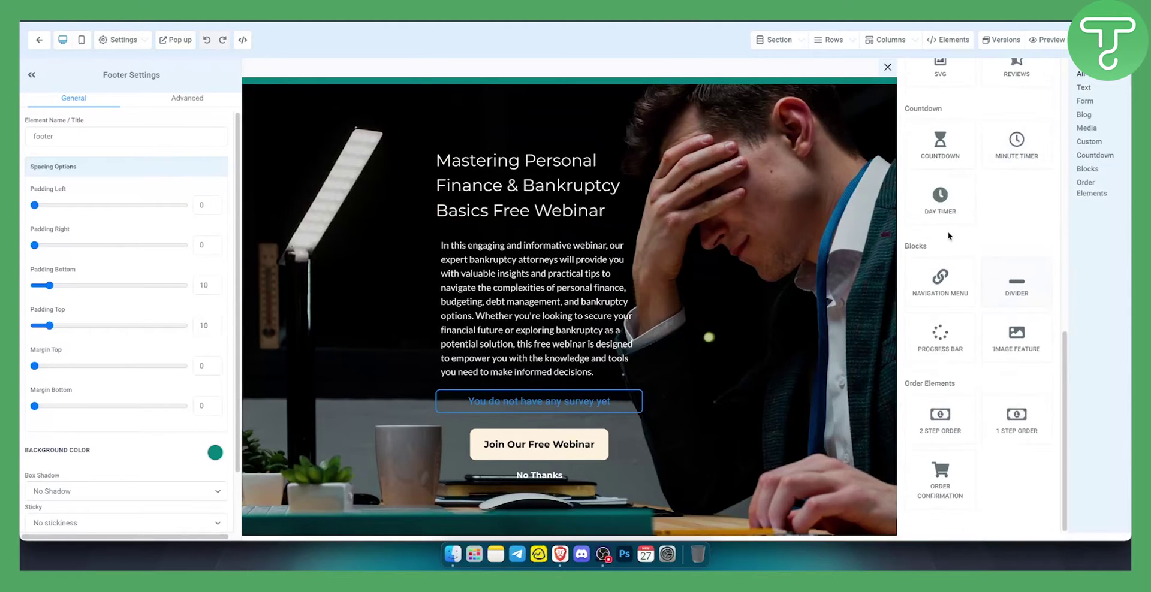
scroll(949, 236, "up", 1)
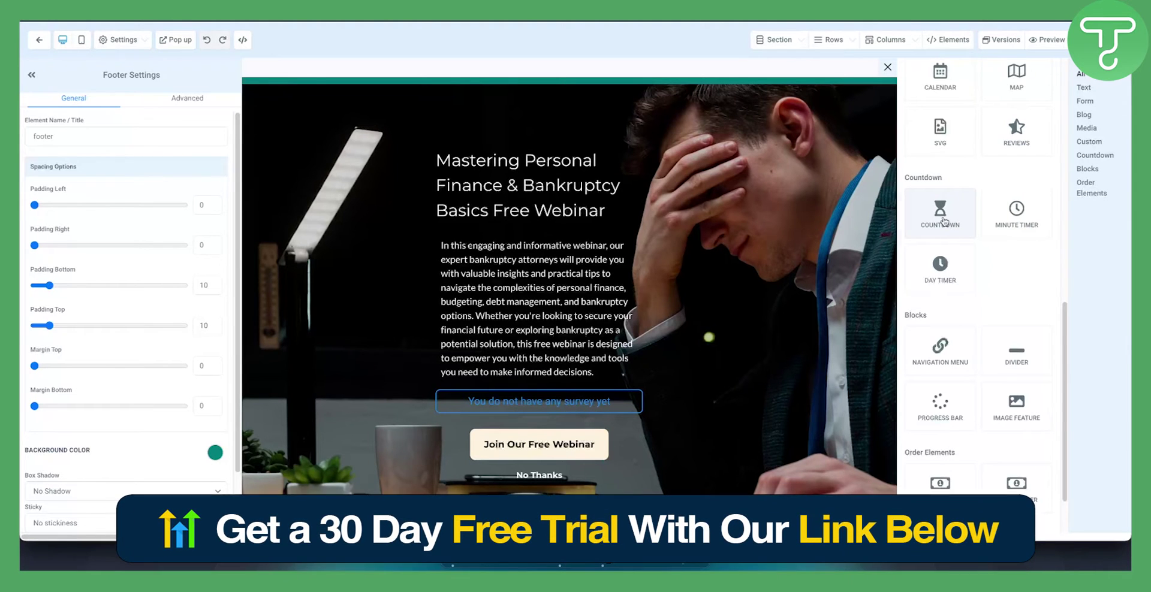
- Place a countdown timer below the headline with pink digits and pink labels
left_click_drag(944, 222, 562, 247)
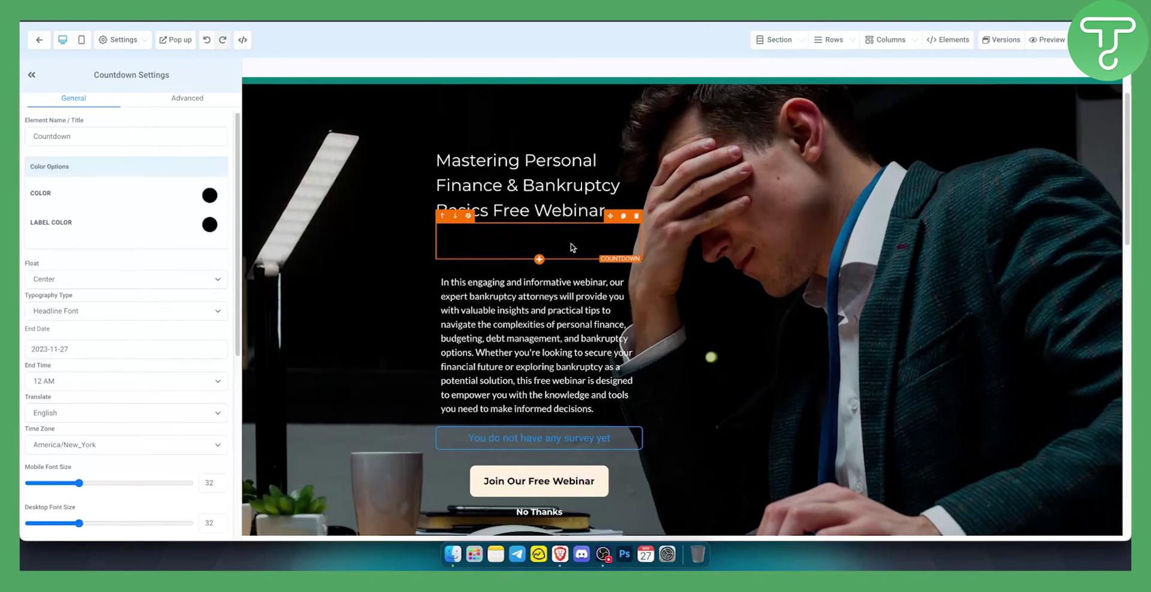
left_click(210, 196)
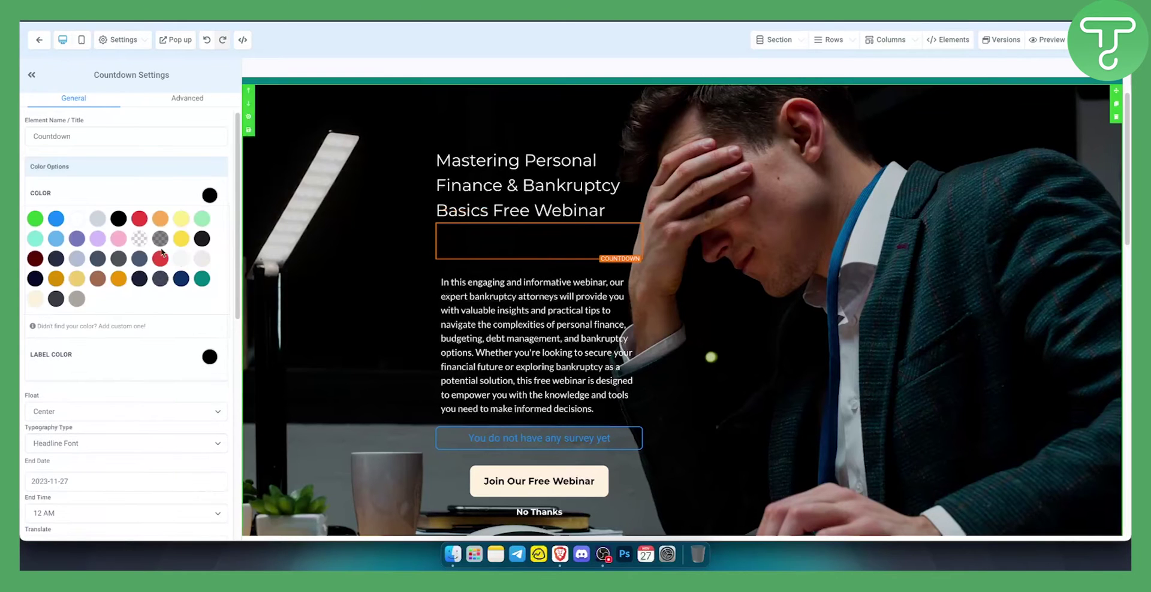
left_click(120, 240)
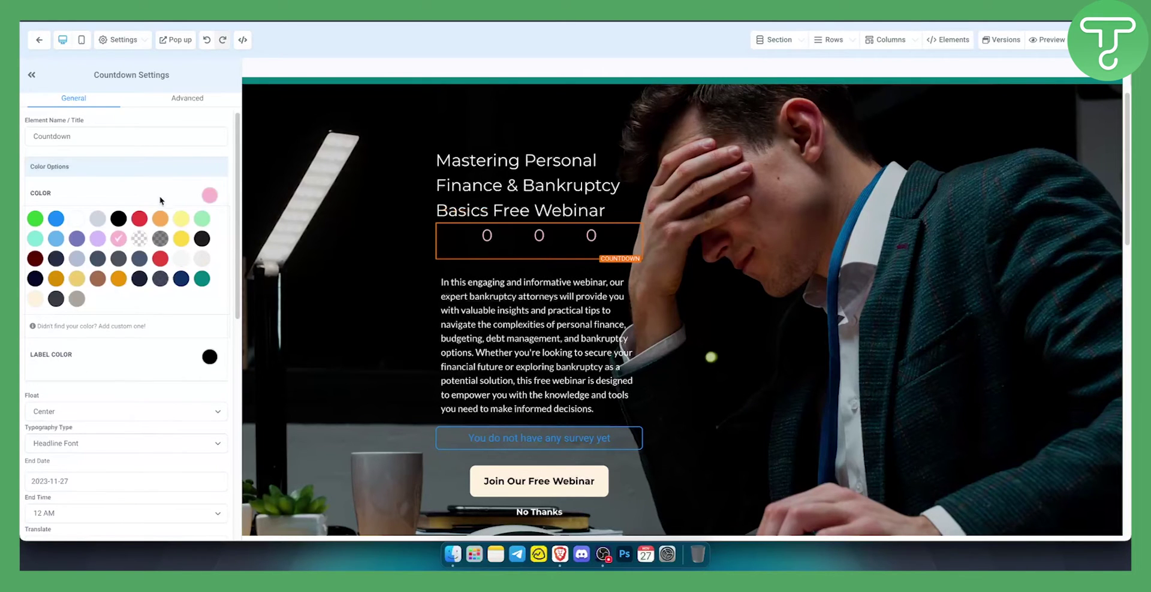
left_click(208, 195)
left_click(210, 224)
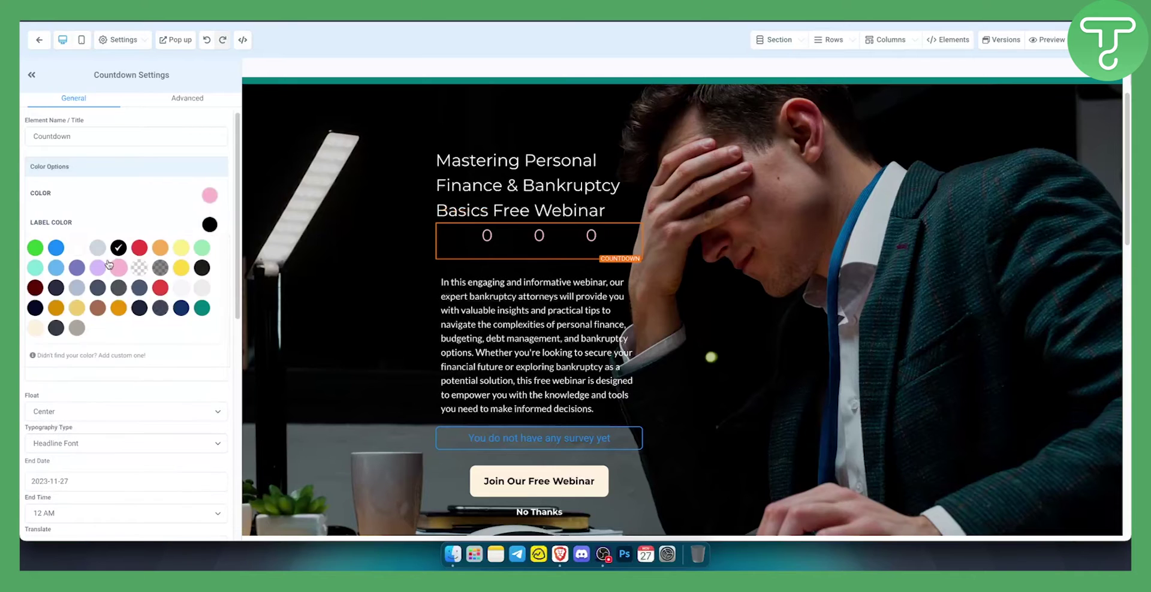
left_click(117, 268)
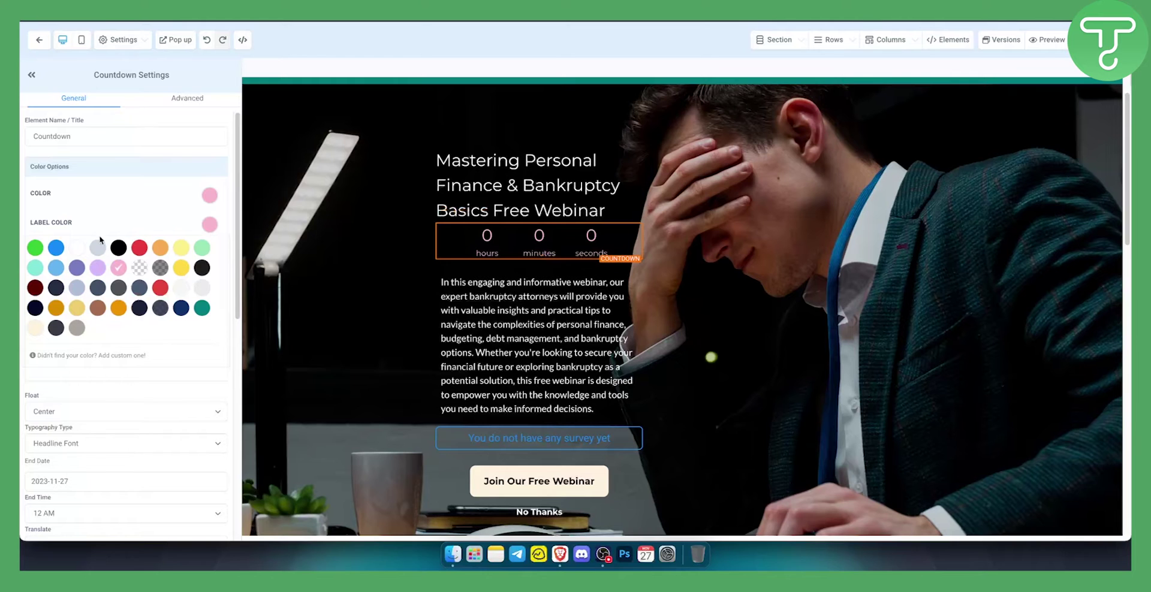
left_click(210, 224)
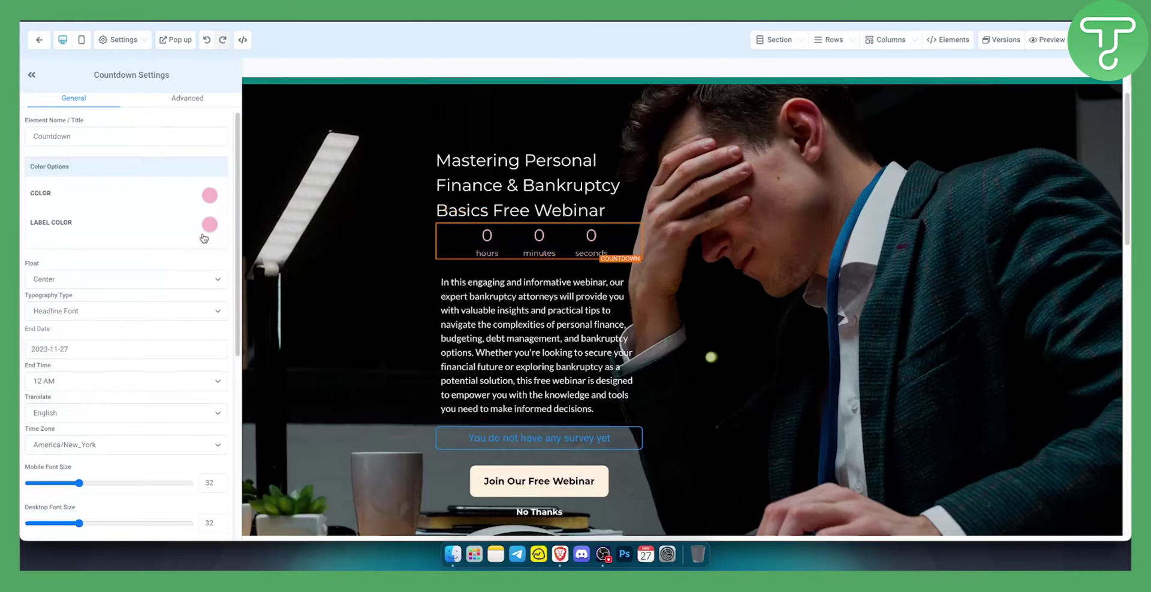
- Set the countdown end time to 10 AM in the America/Detroit time zone
scroll(163, 323, "down", 1)
scroll(162, 323, "down", 2)
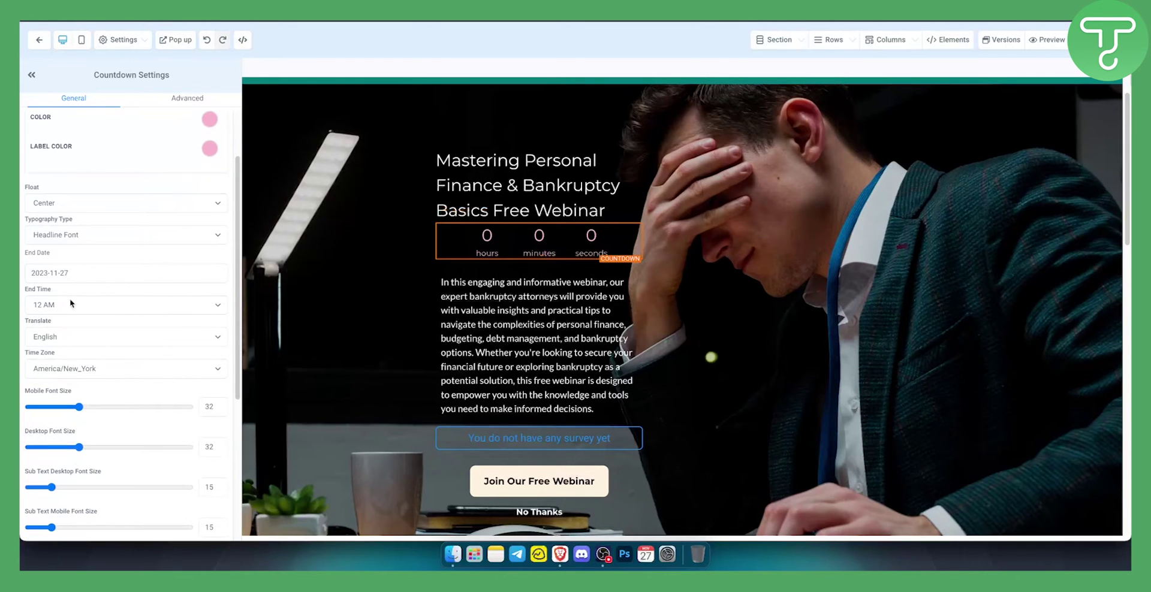
left_click(68, 310)
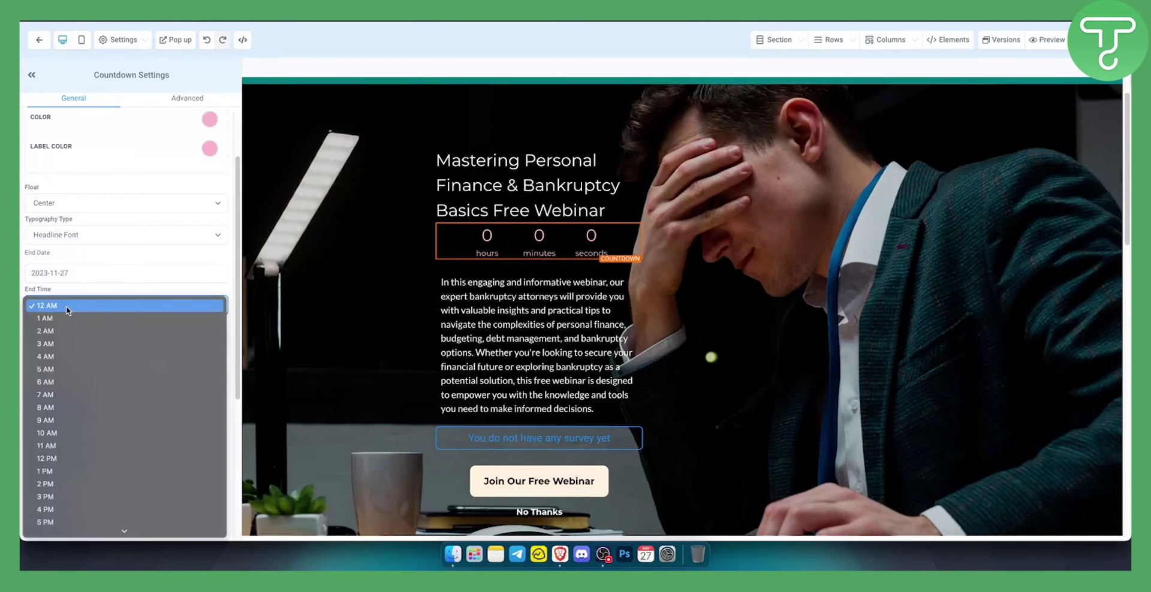
left_click(103, 432)
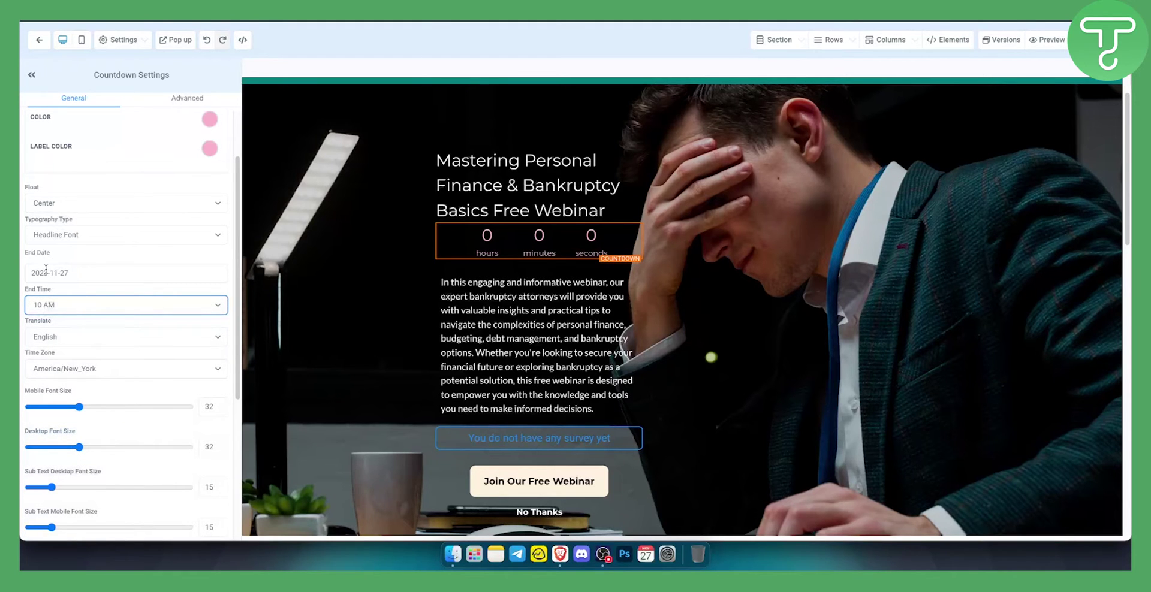
left_click(58, 369)
left_click(94, 318)
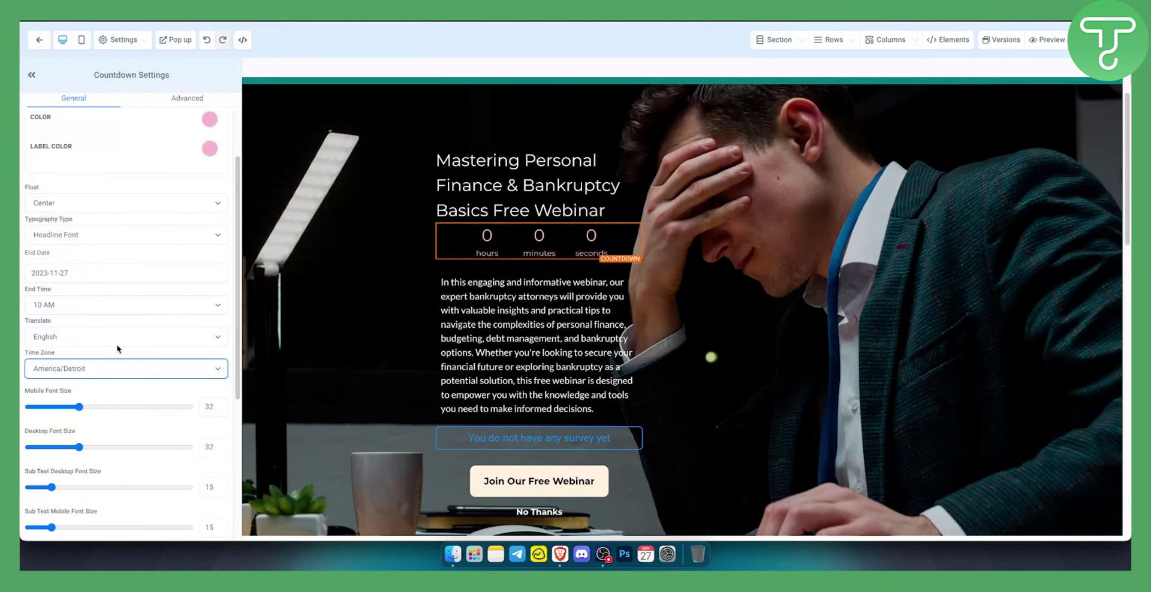
- Set the countdown's mobile font size to 42 and desktop font size to 30
scroll(90, 386, "down", 2)
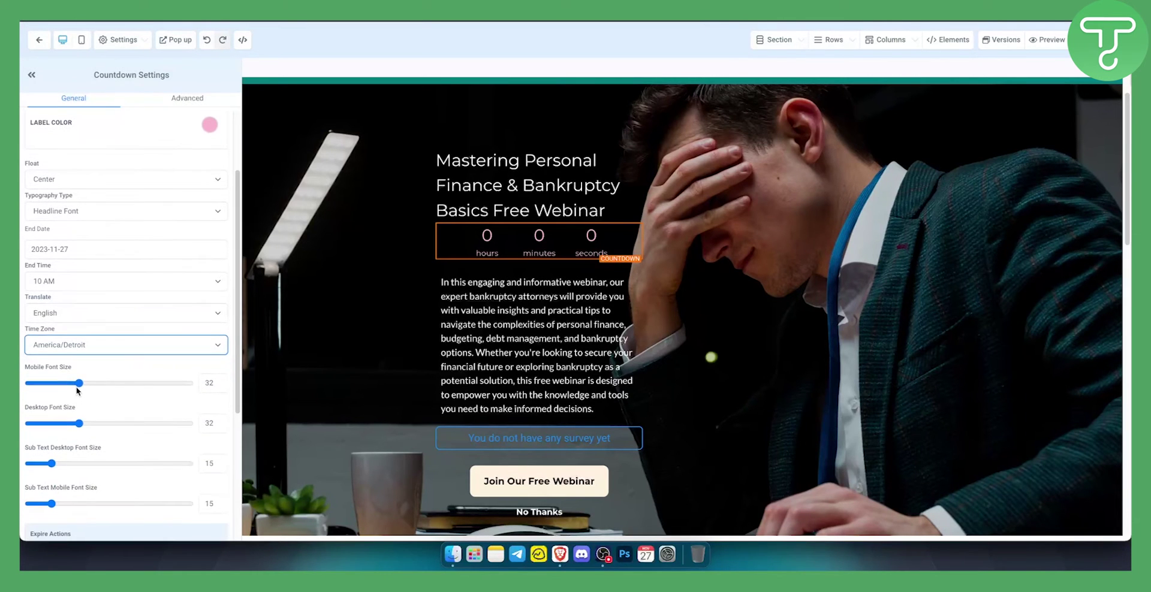
left_click_drag(79, 384, 95, 383)
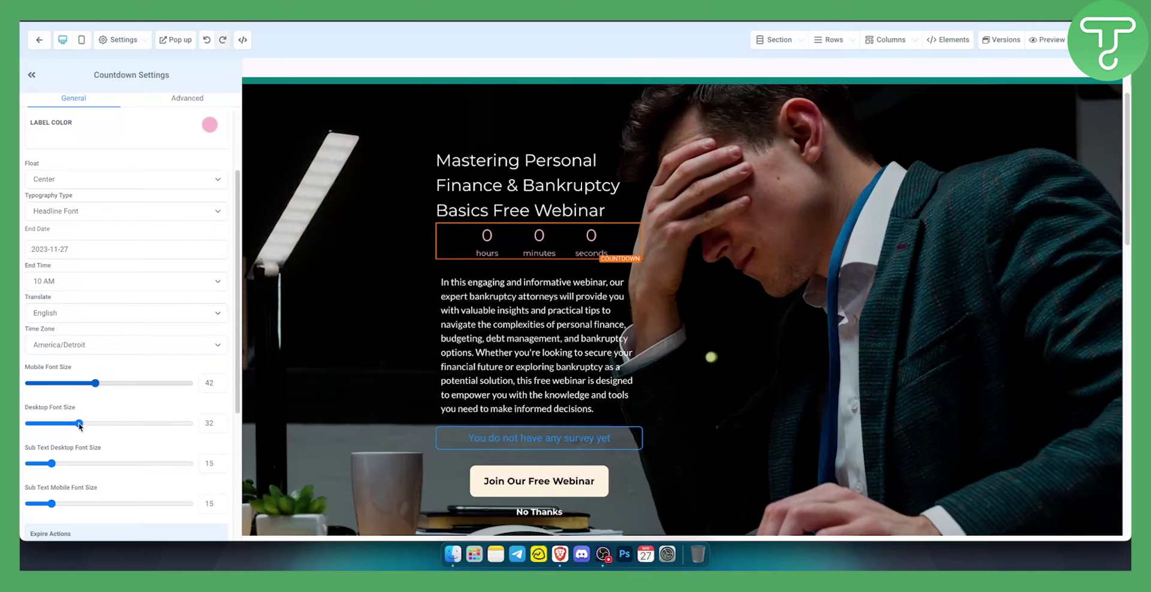
mouse_move(79, 423)
left_mouse_down()
mouse_move(91, 423)
mouse_move(76, 423)
left_mouse_up()
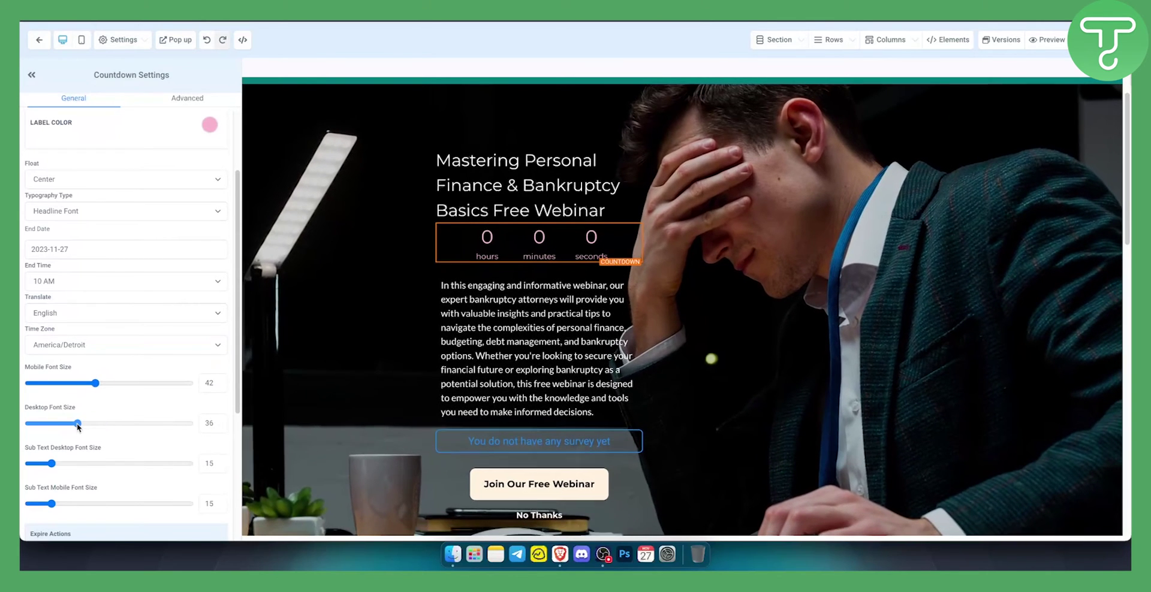
scroll(150, 409, "down", 5)
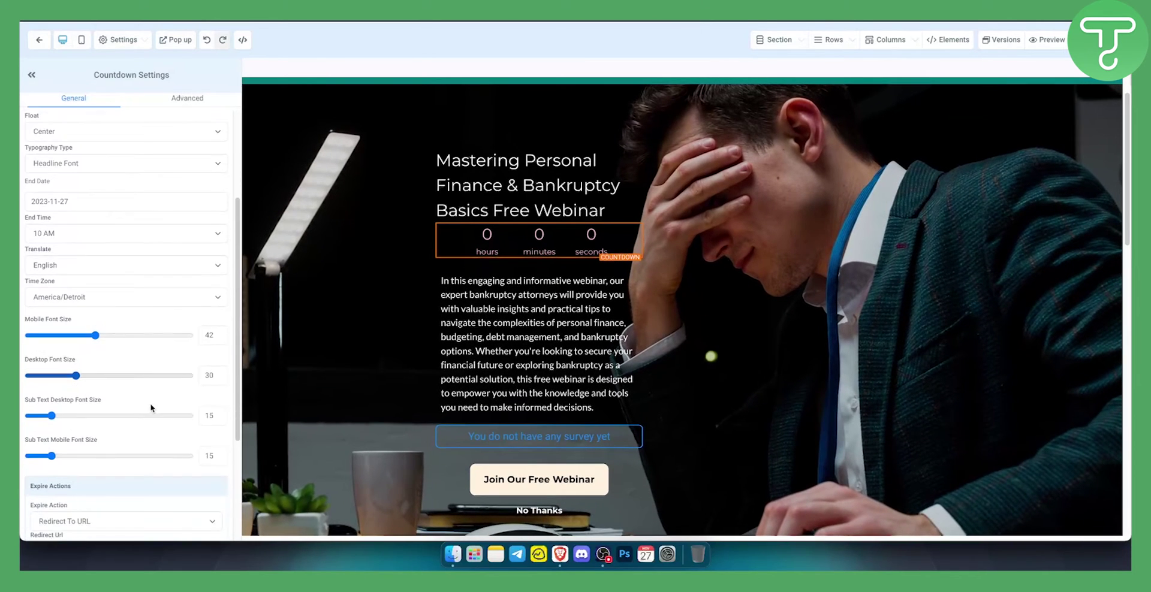
scroll(150, 409, "down", 3)
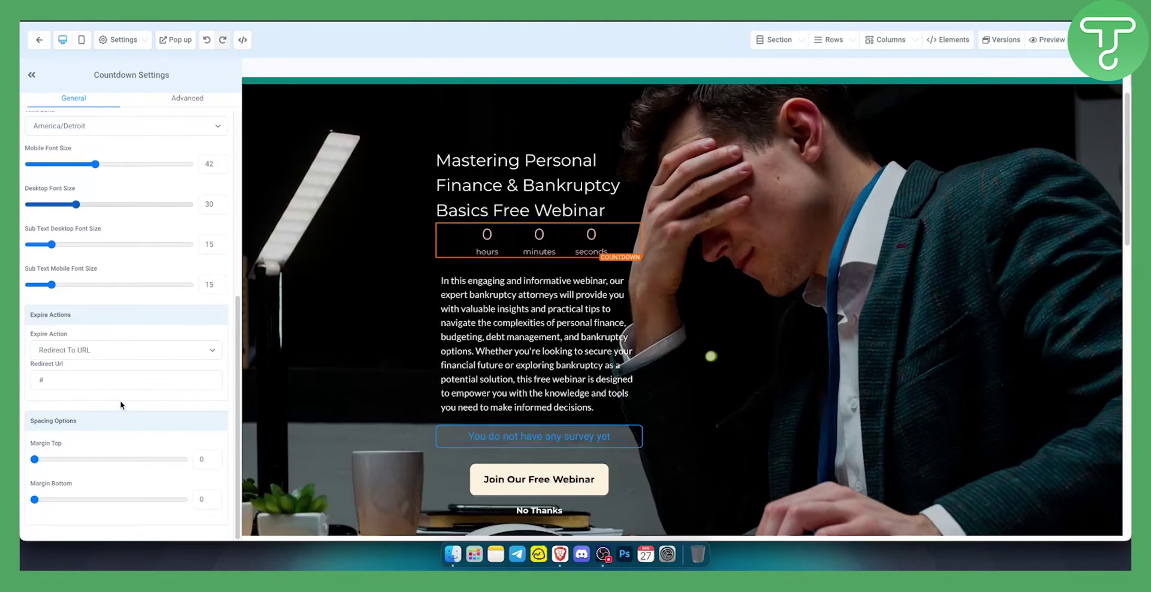
scroll(121, 405, "up", 3)
scroll(121, 405, "up", 3)
scroll(121, 405, "up", 3)
scroll(122, 405, "up", 1)
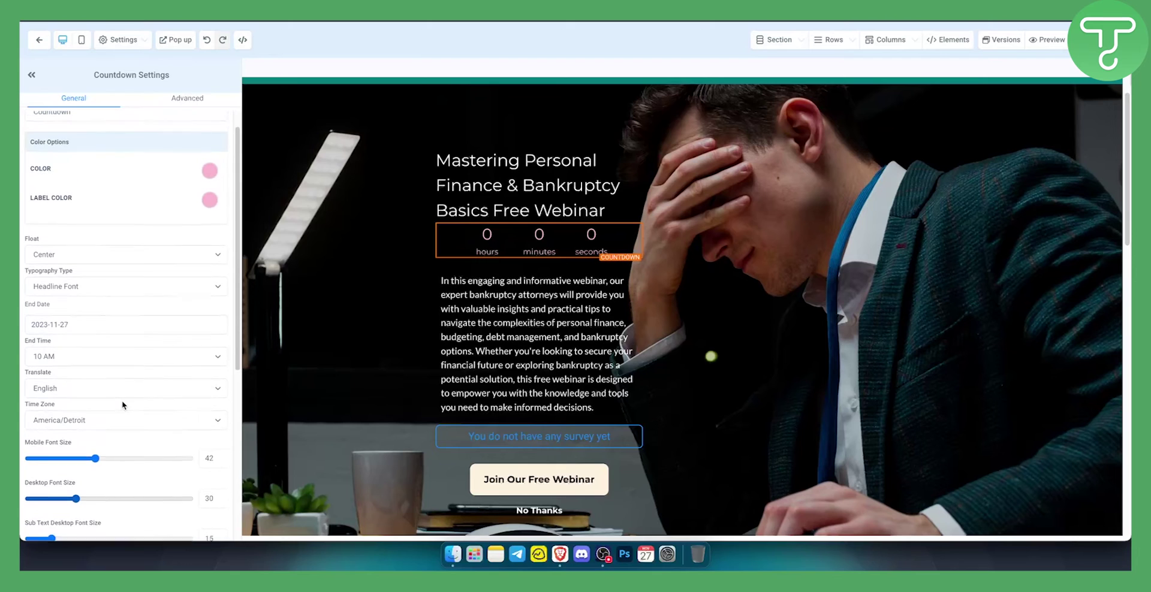
scroll(122, 405, "up", 1)
left_click(187, 98)
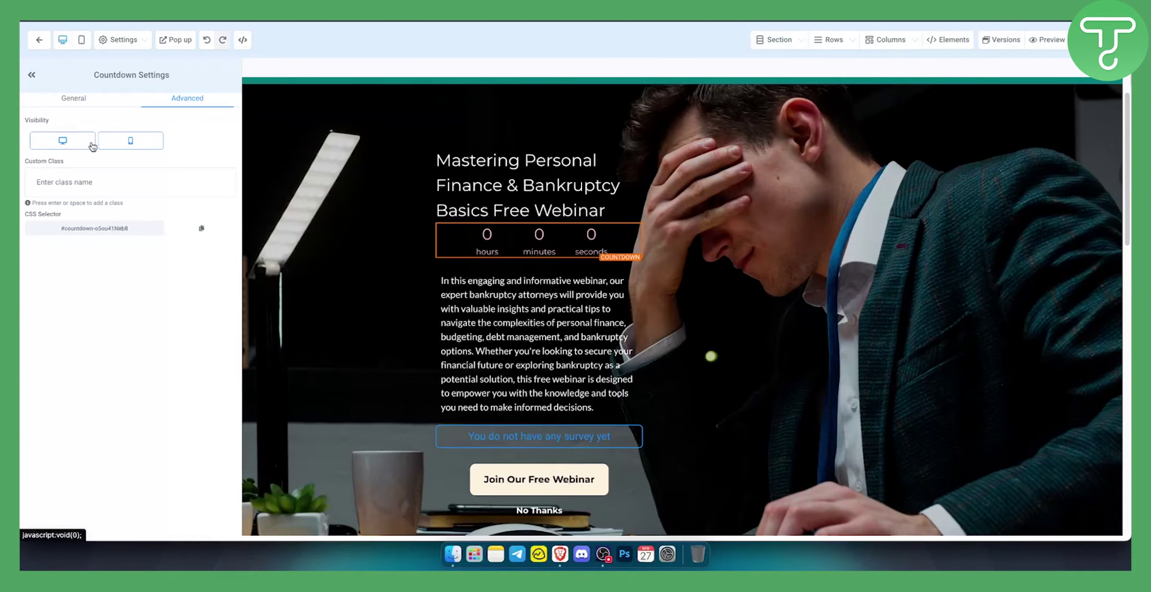
left_click(131, 146)
left_click(131, 146)
left_click(64, 145)
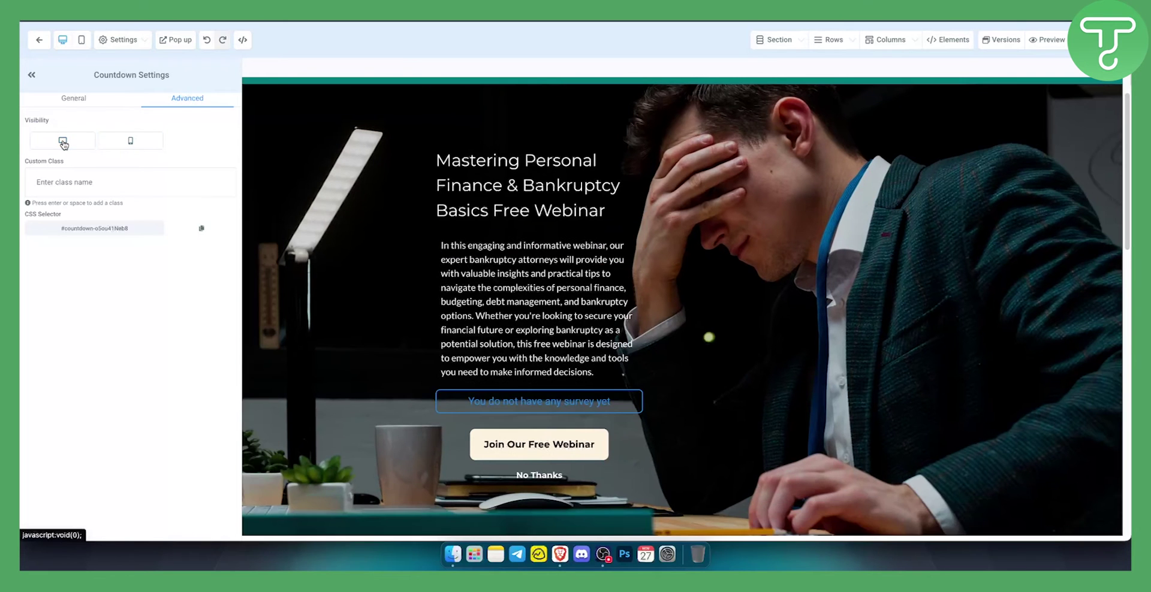
left_click(126, 146)
left_click(57, 146)
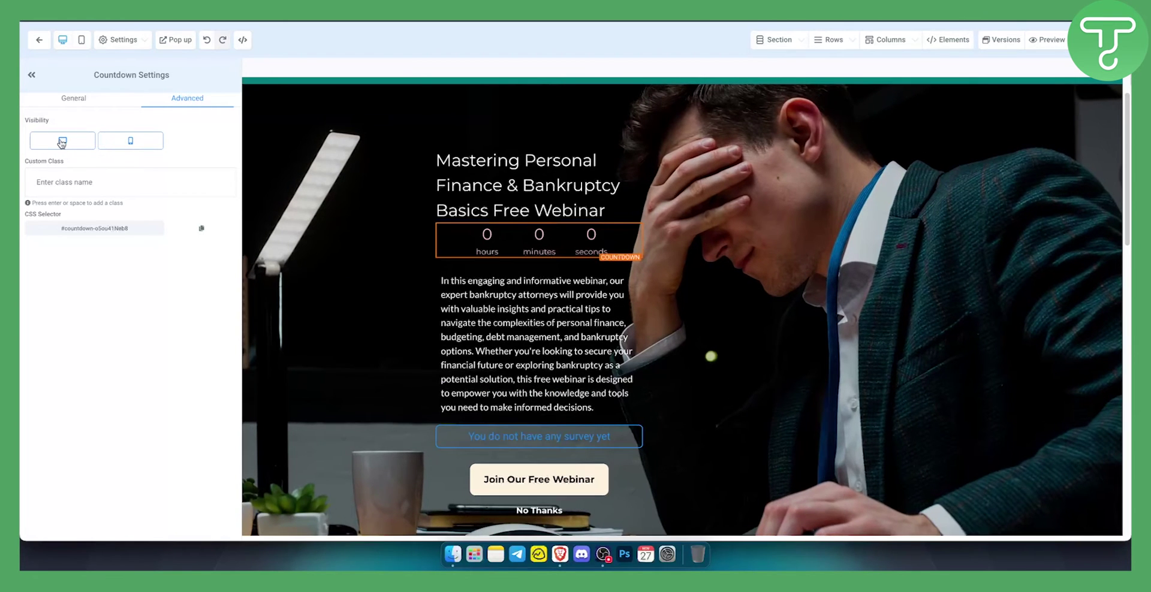
left_click(31, 74)
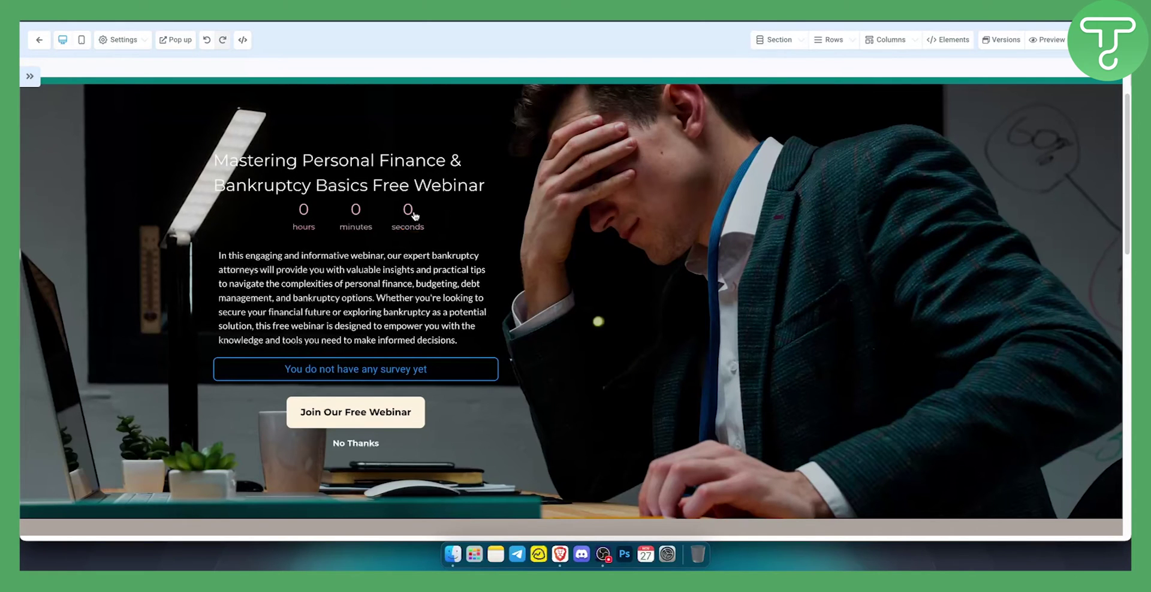
- Give the countdown a Margin Top of 15 and check the page without the sidebar
left_click(30, 77)
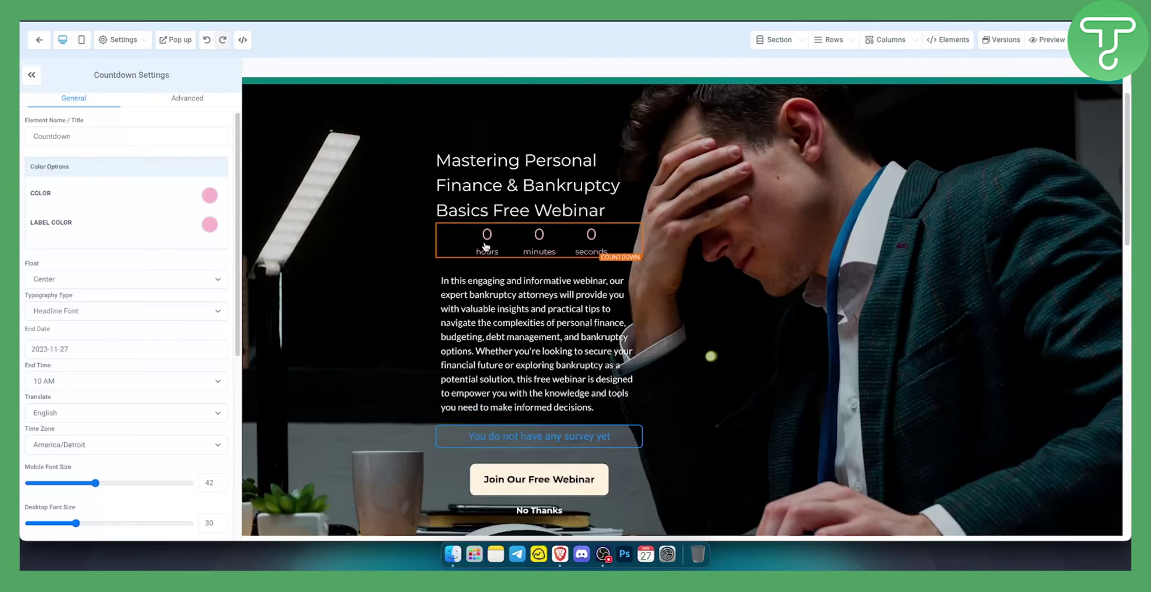
scroll(151, 431, "down", 5)
scroll(150, 431, "down", 2)
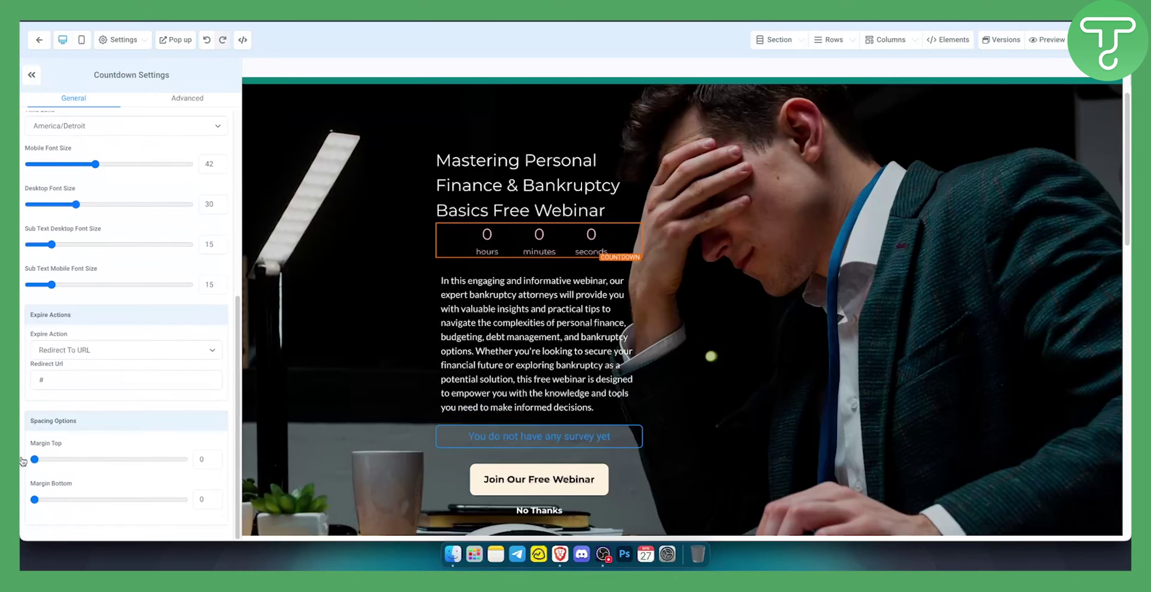
left_click_drag(34, 460, 57, 459)
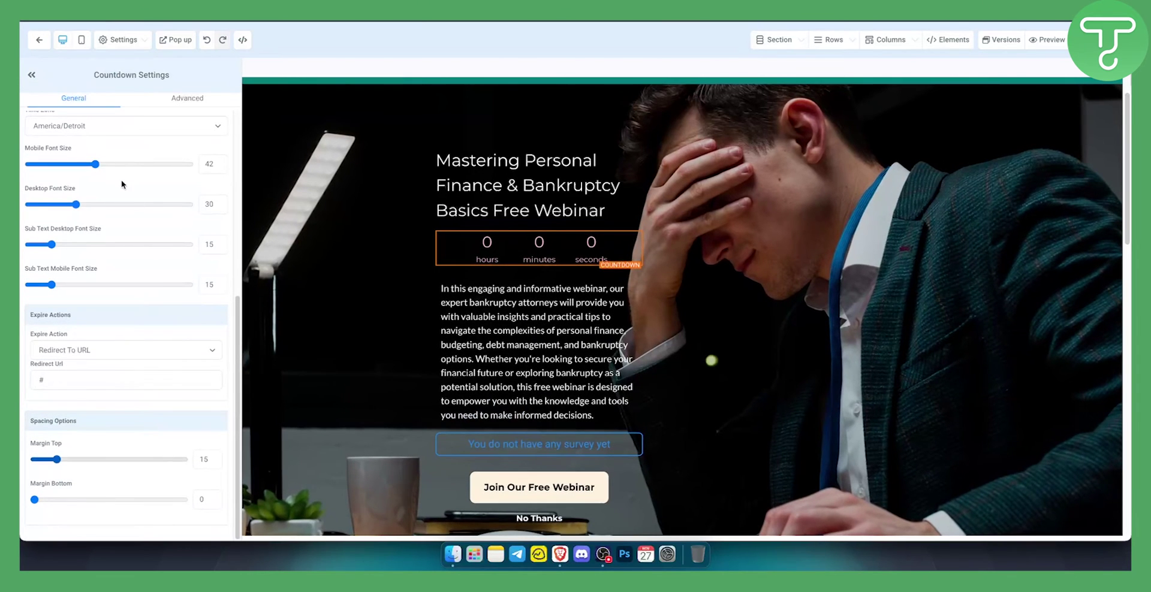
left_click(31, 75)
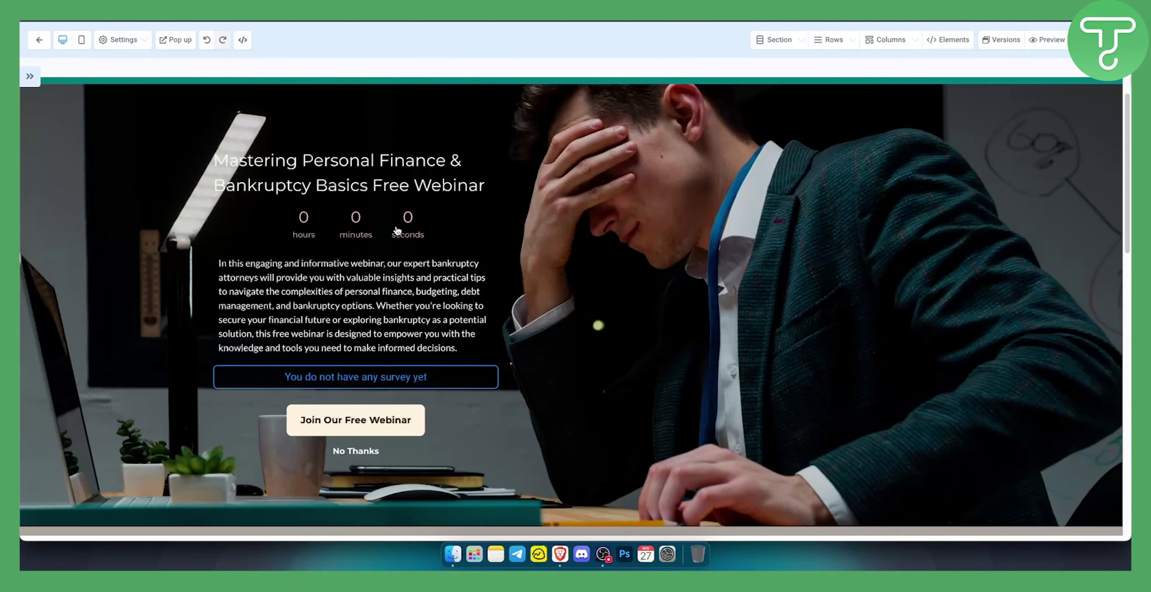
left_click(31, 76)
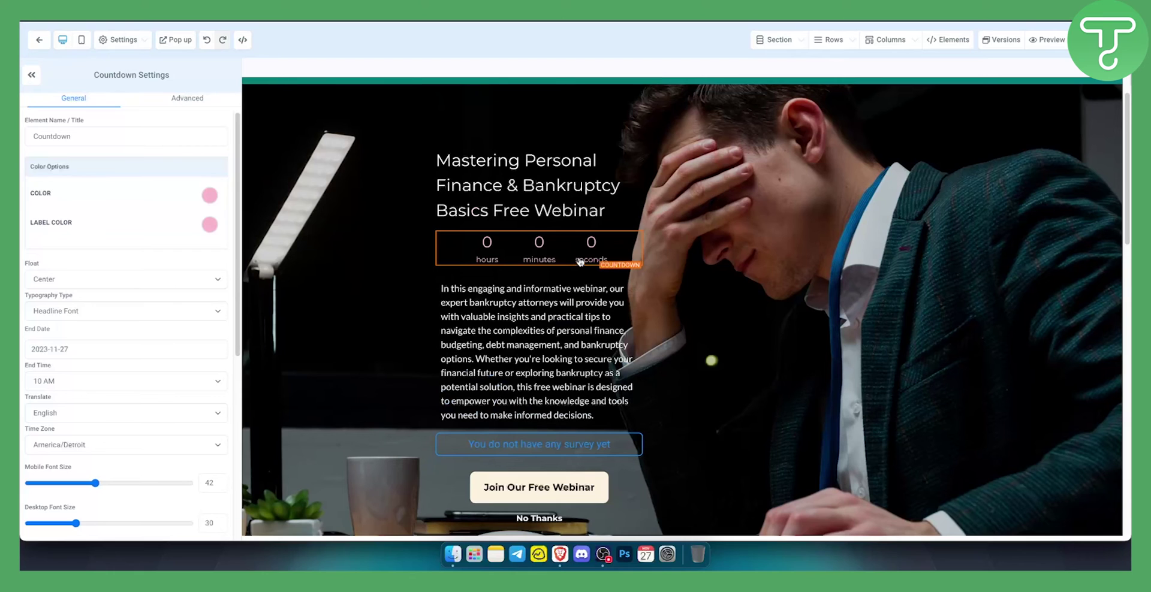
mouse_move(355, 225)
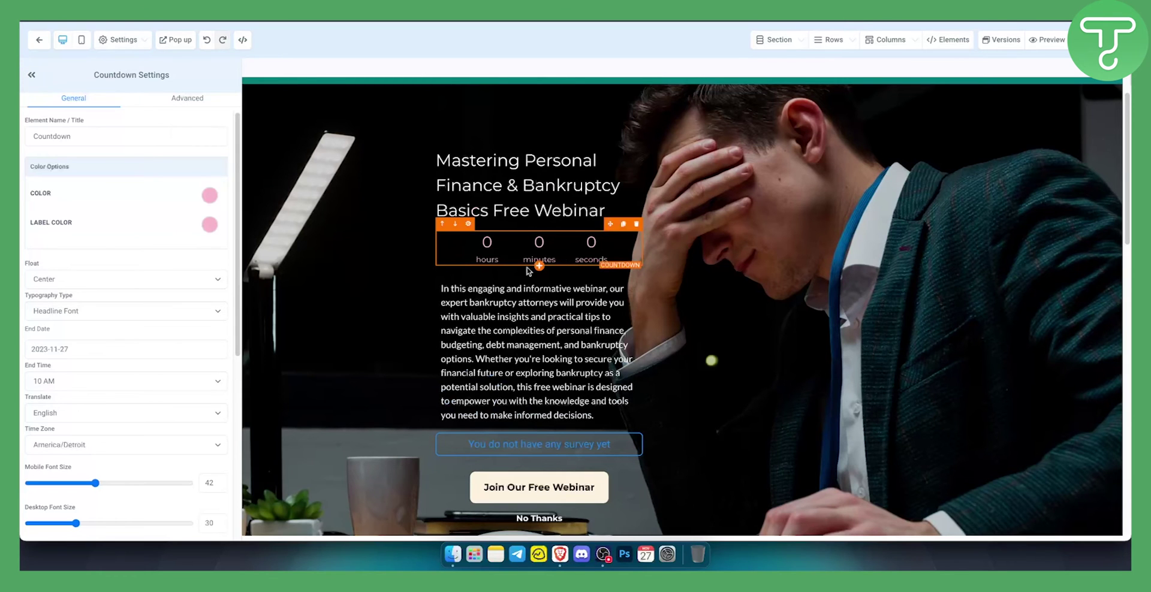
- Place a Minute Timer below the countdown with white digits and light grey labels
left_click(539, 266)
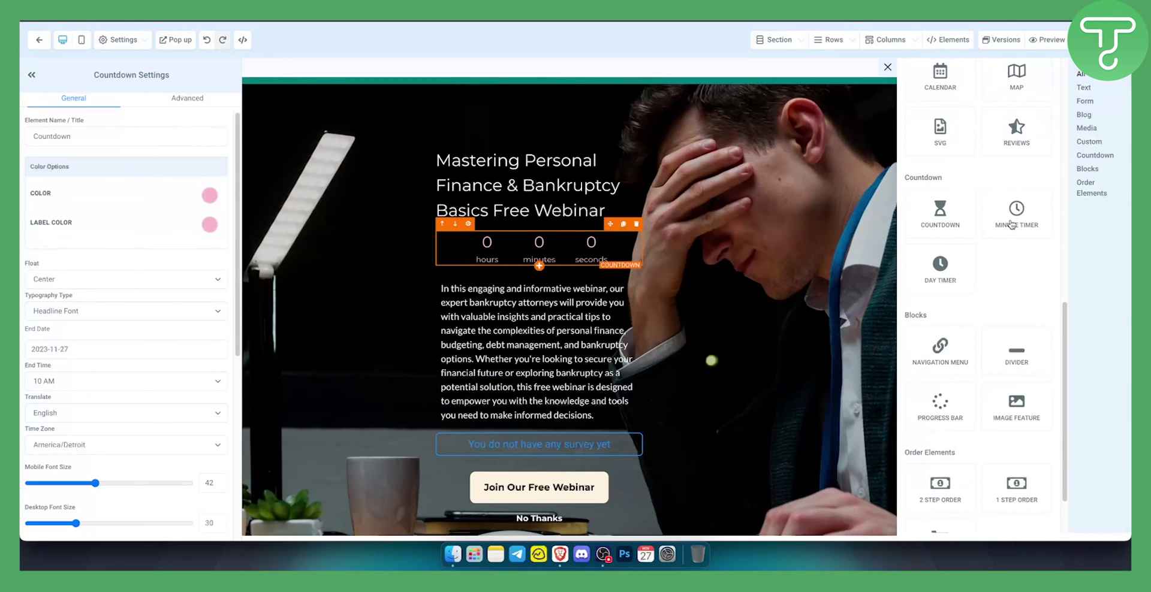
left_click_drag(1012, 224, 523, 290)
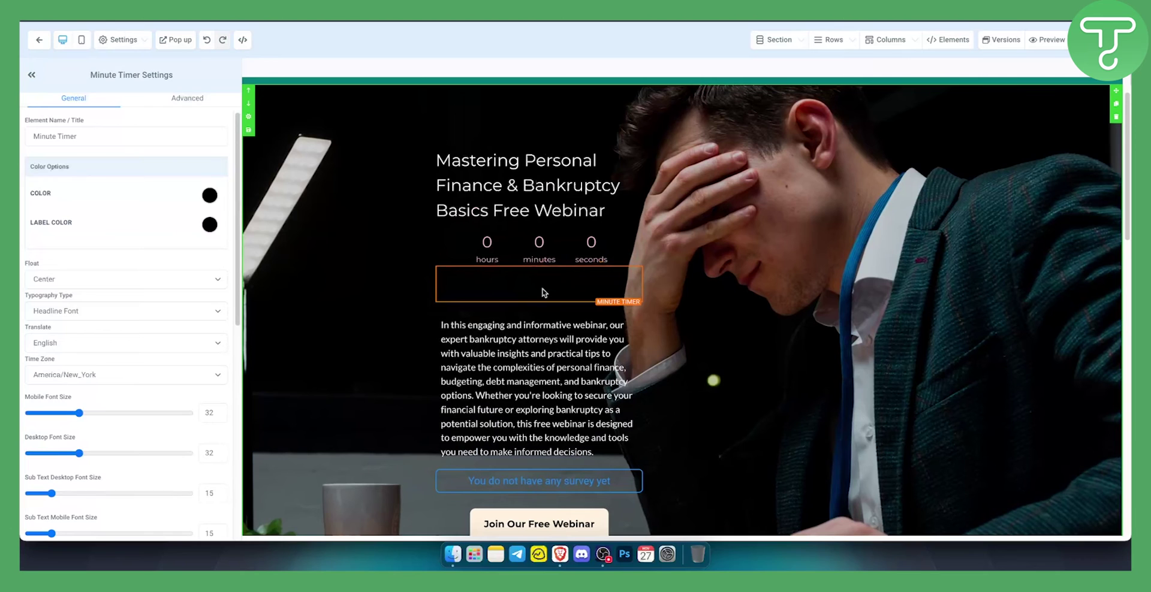
left_click(209, 196)
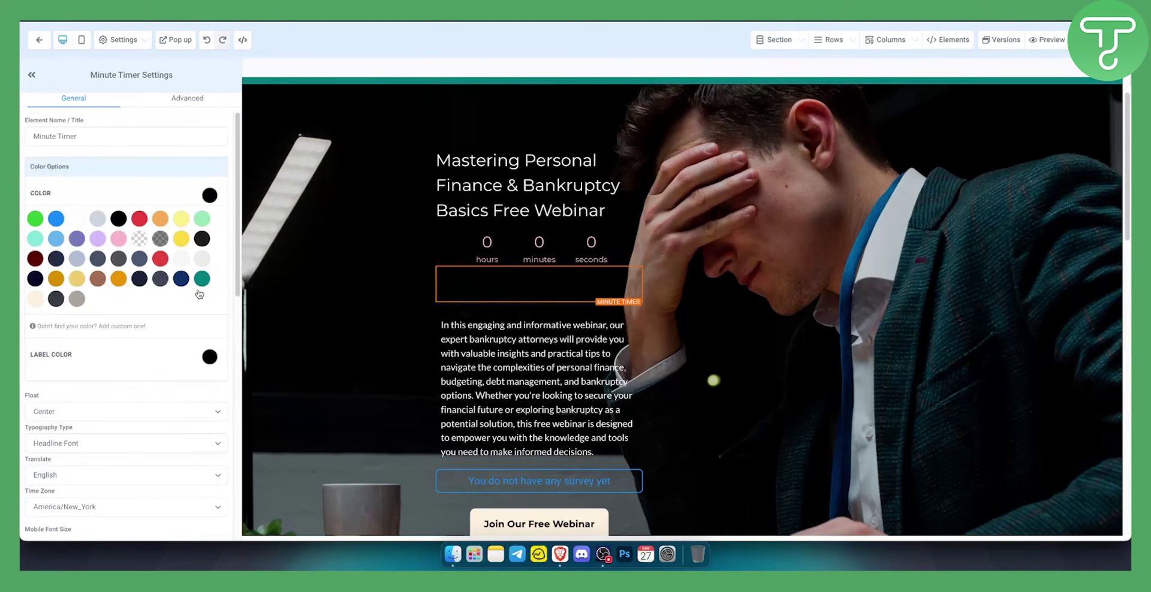
left_click(205, 194)
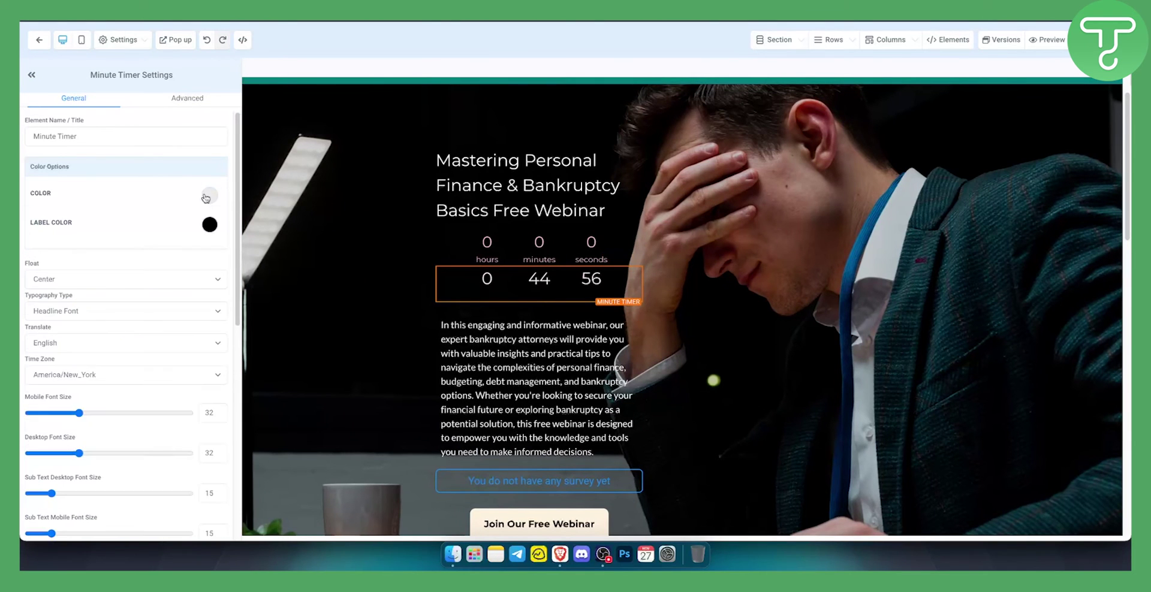
left_click(212, 223)
left_click(203, 289)
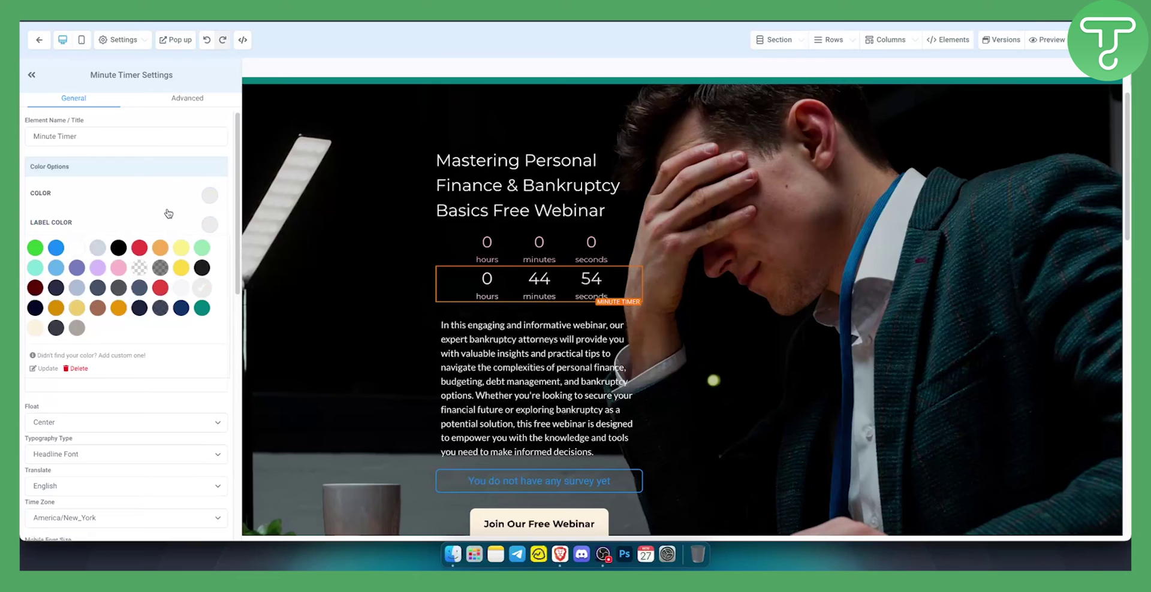